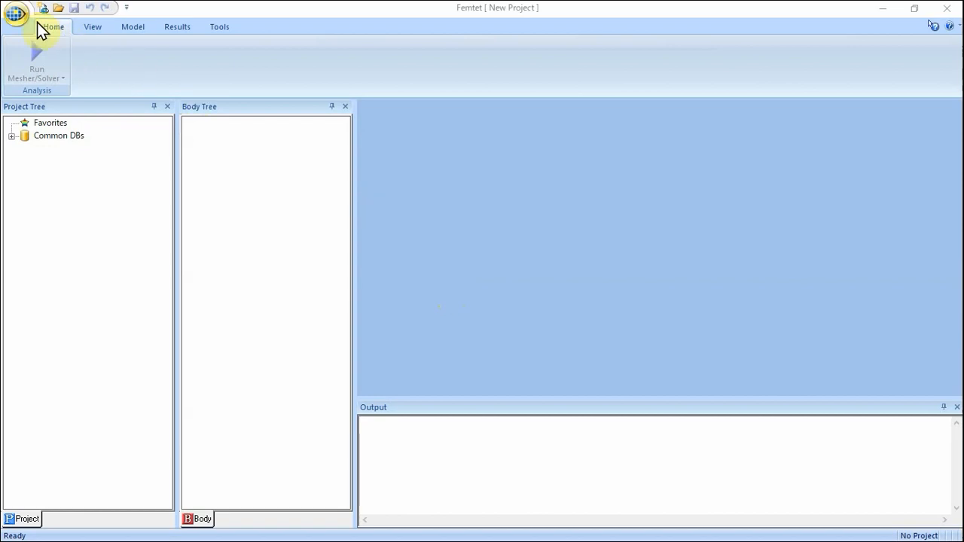
# - Create a new project with a 2D analysis space and millimetres as the model unit
pyautogui.click(17, 19)
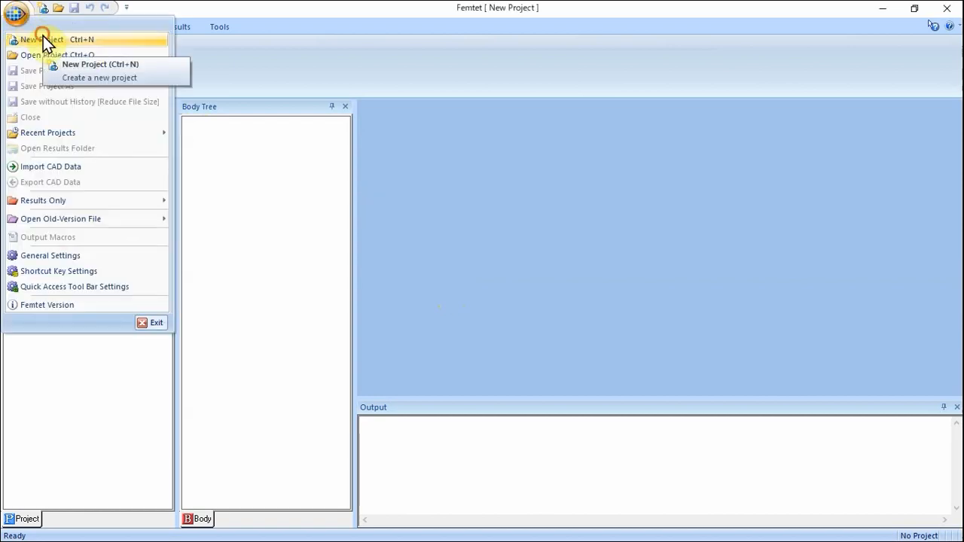
pyautogui.click(43, 39)
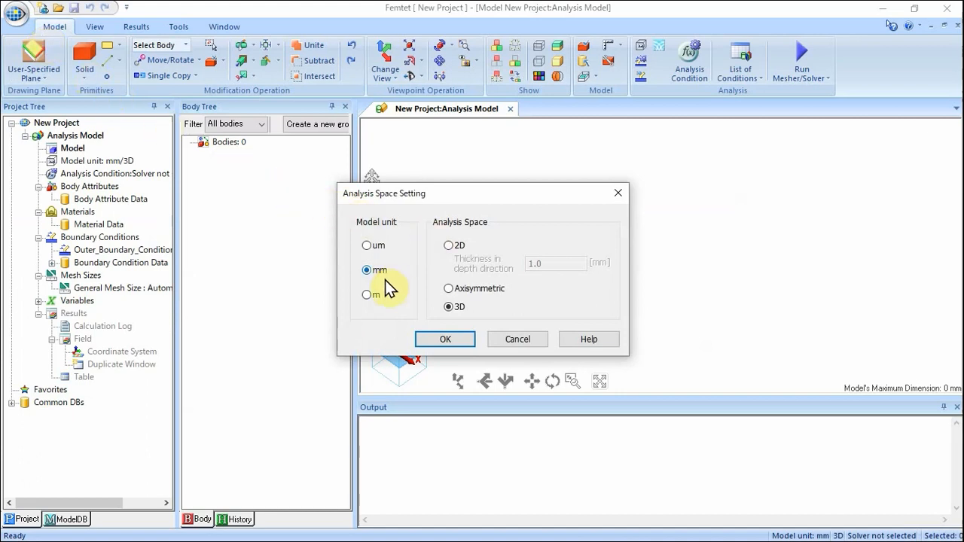
pyautogui.click(450, 246)
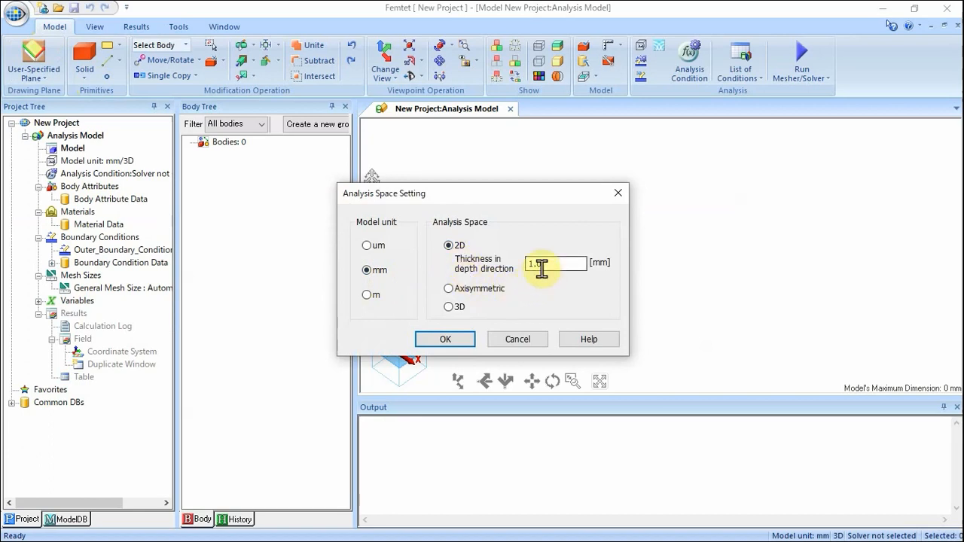
pyautogui.click(454, 339)
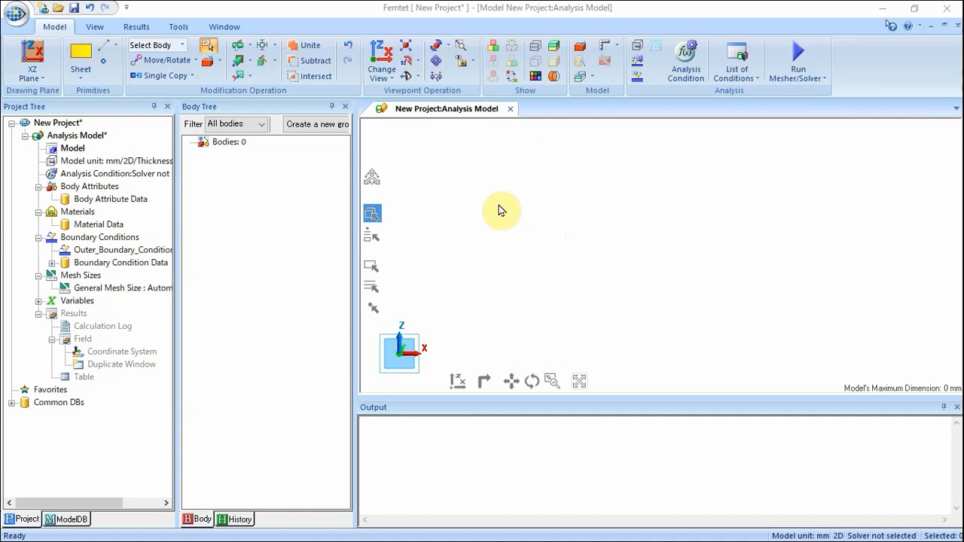
# - Create a circular sheet body centred at 0, 0, 0 with a radius of 3 mm
pyautogui.click(80, 60)
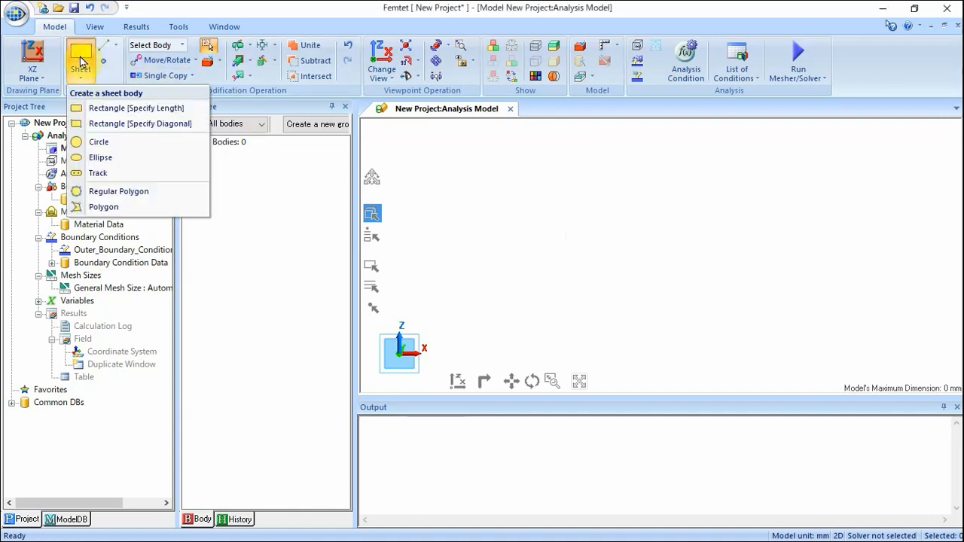
pyautogui.click(104, 142)
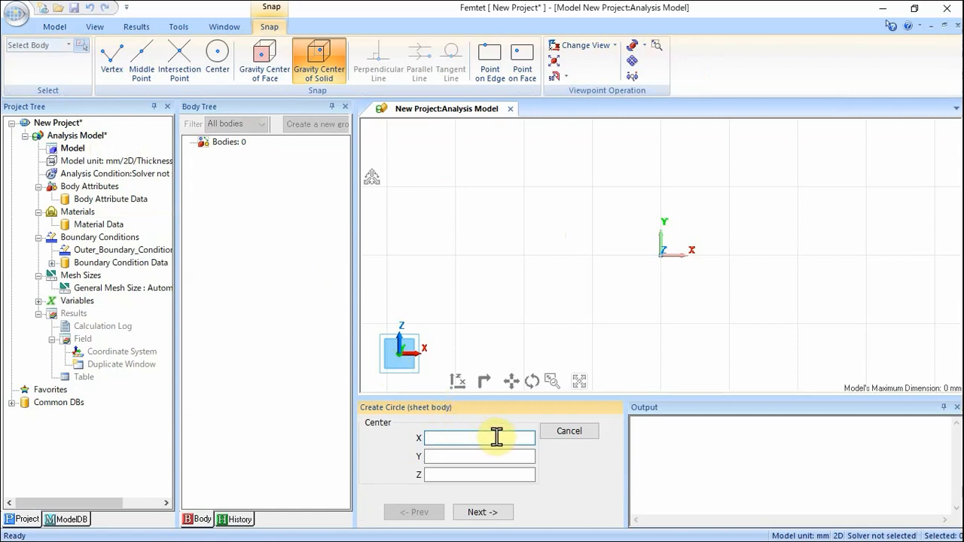
pyautogui.write('0')
pyautogui.press('Tab')
pyautogui.write('0')
pyautogui.press('Tab')
pyautogui.write('0')
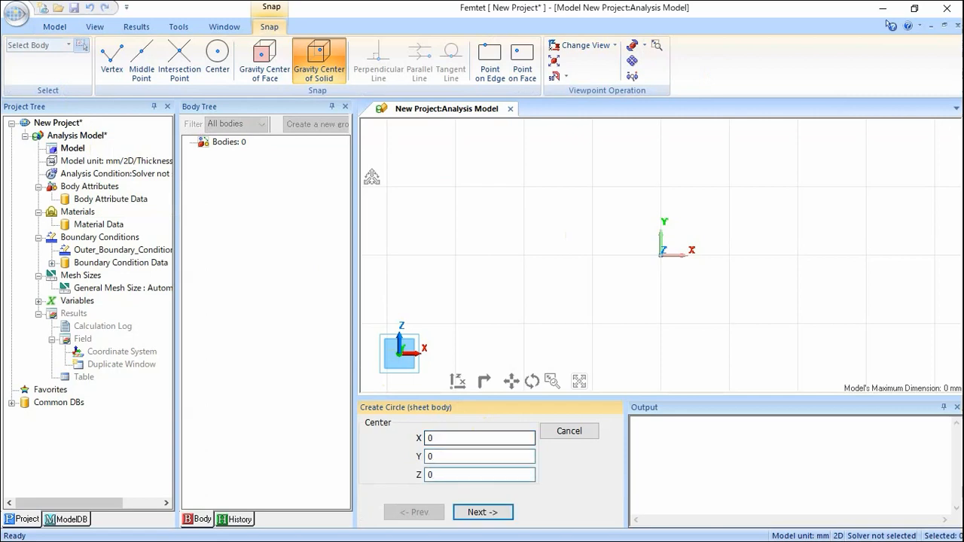
pyautogui.click(493, 518)
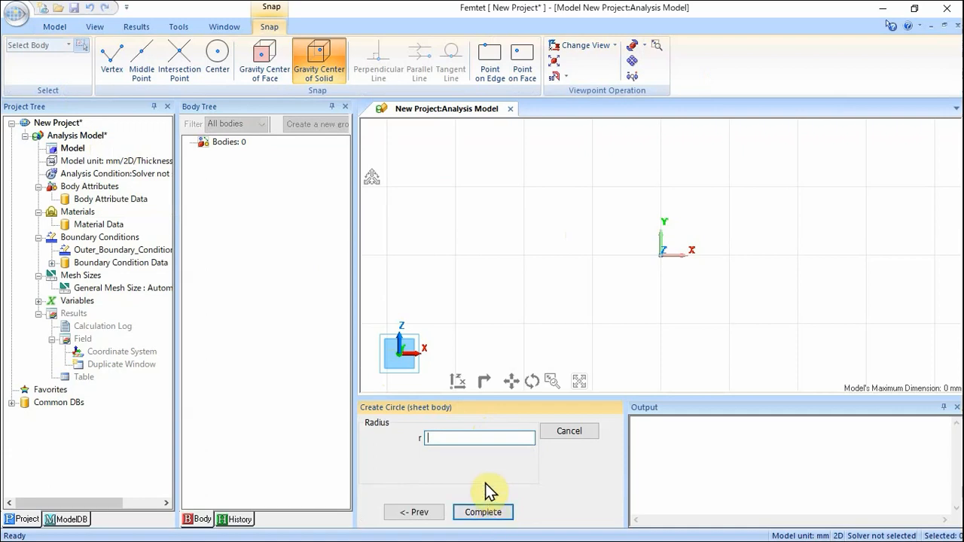
pyautogui.write('3')
pyautogui.click(479, 512)
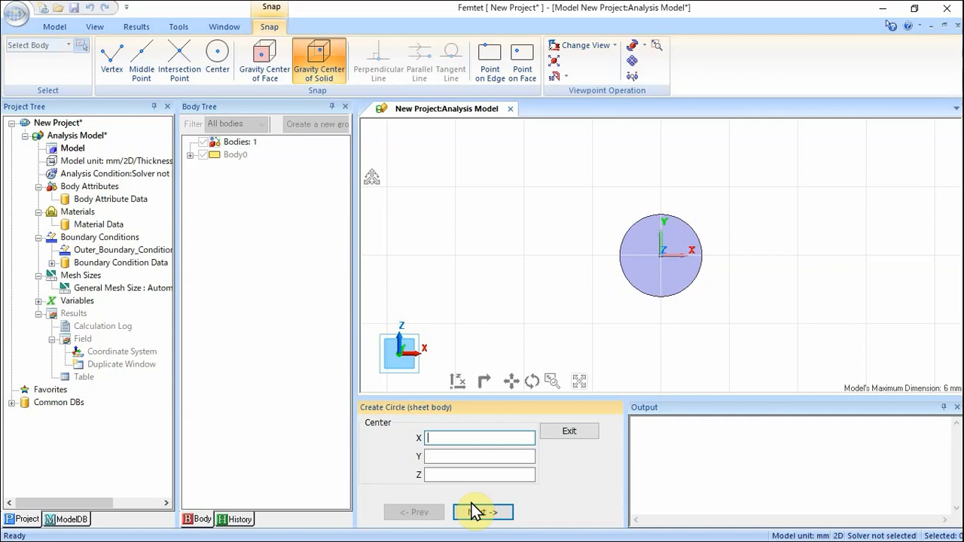
# - Create a second circular sheet body centred at 0, 0, 0 with a radius of 1 mm and finish circle creation
pyautogui.write('000')
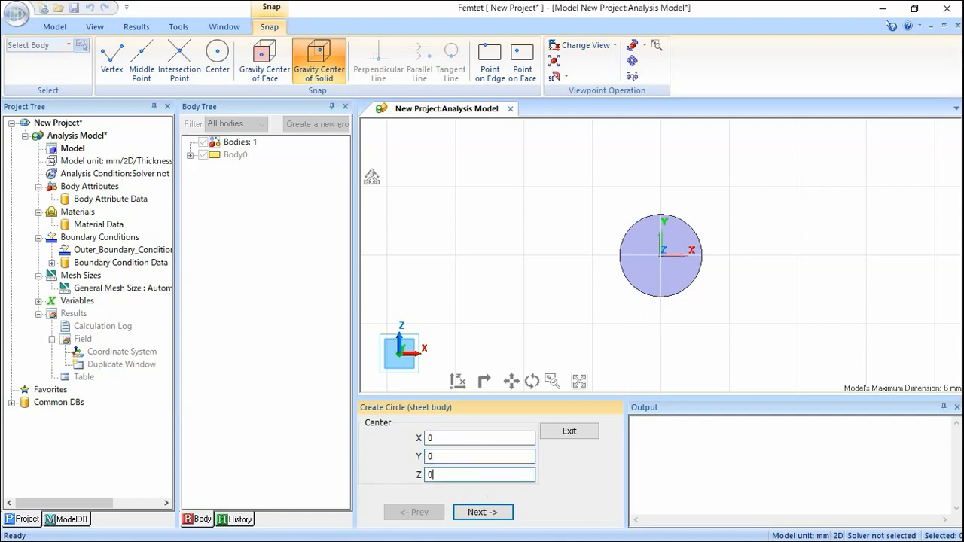
pyautogui.click(495, 516)
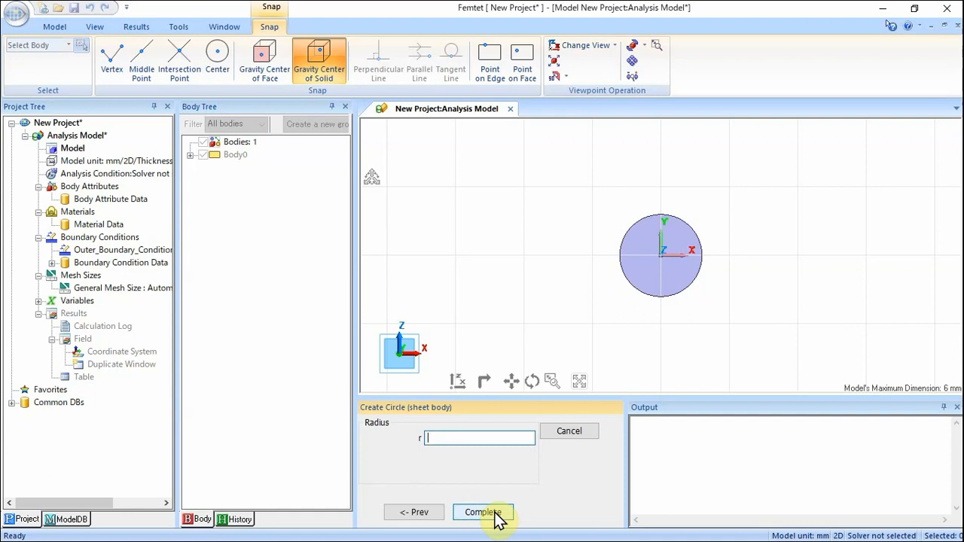
pyautogui.write('1')
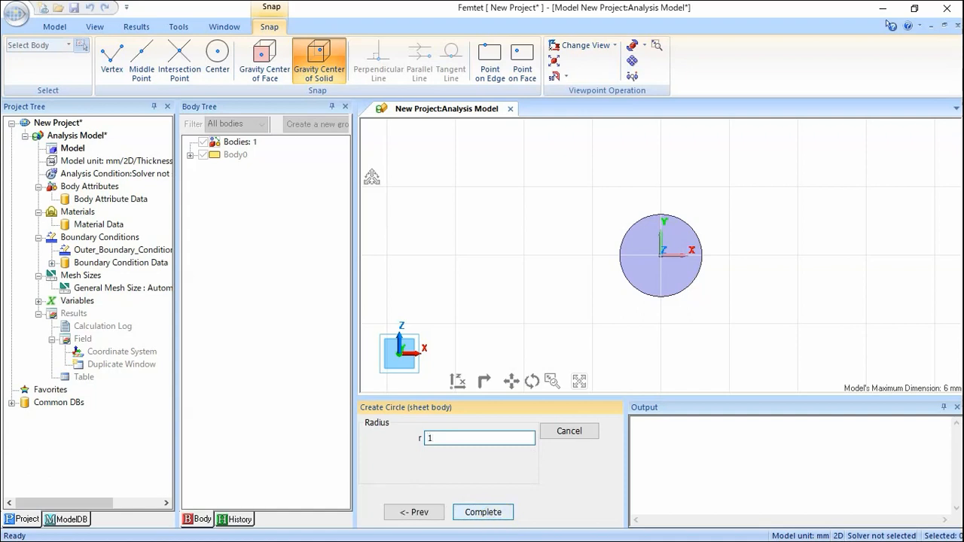
pyautogui.click(472, 518)
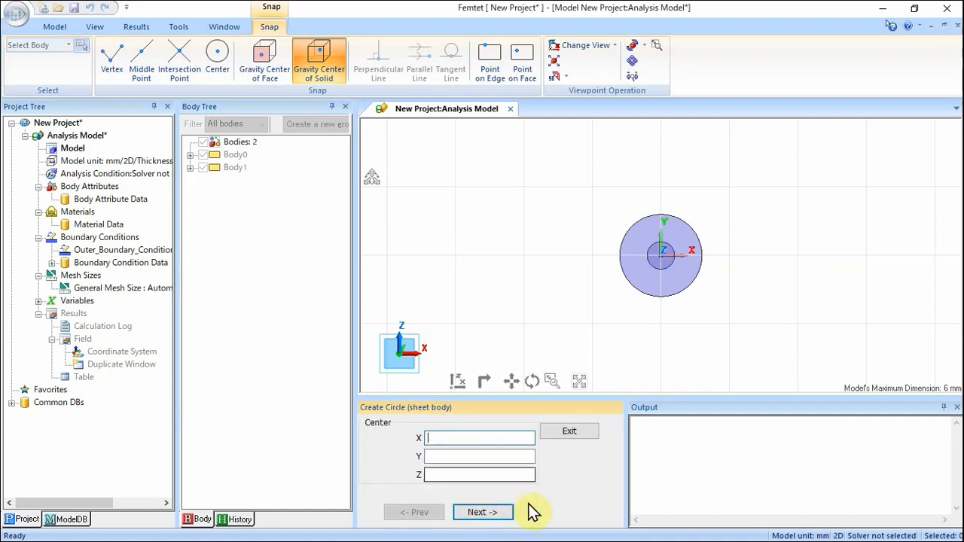
pyautogui.click(569, 433)
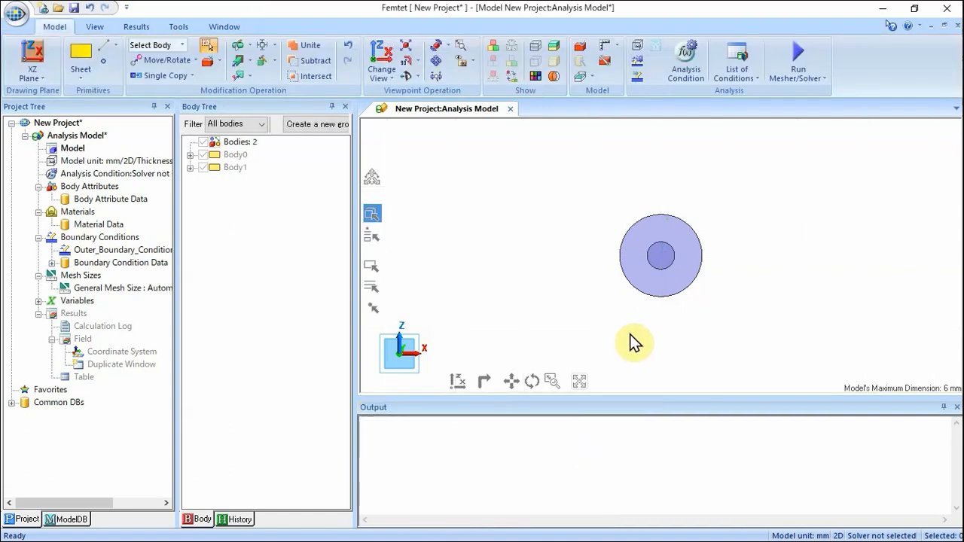
pyautogui.click(581, 380)
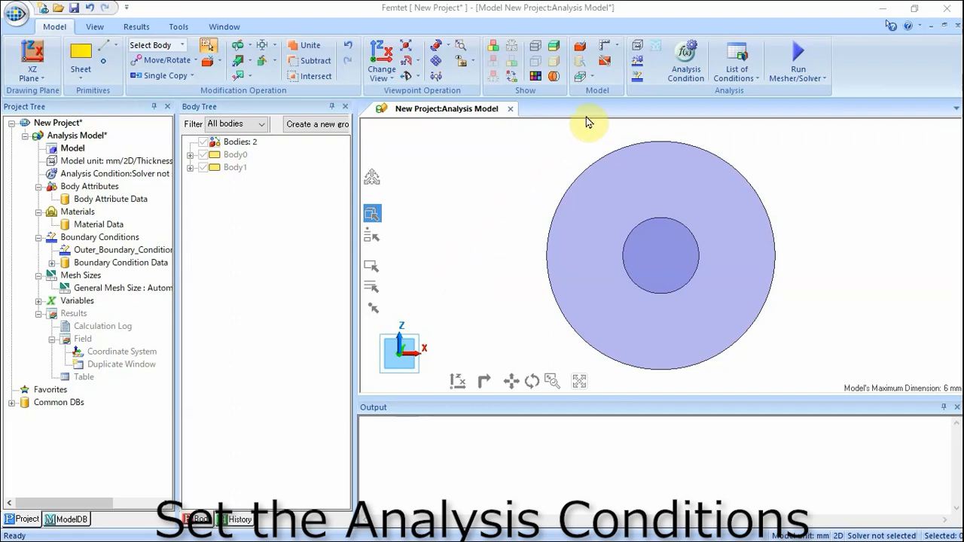
# - Enable the Hertz electromagnetic analysis solver in the analysis conditions, keeping Waveguide Analysis as the analysis type
pyautogui.click(683, 62)
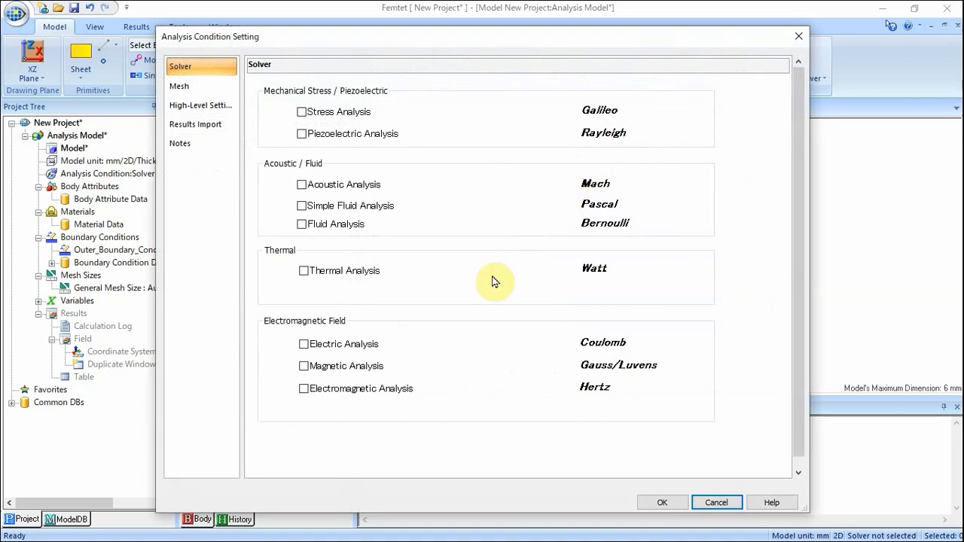
pyautogui.click(303, 389)
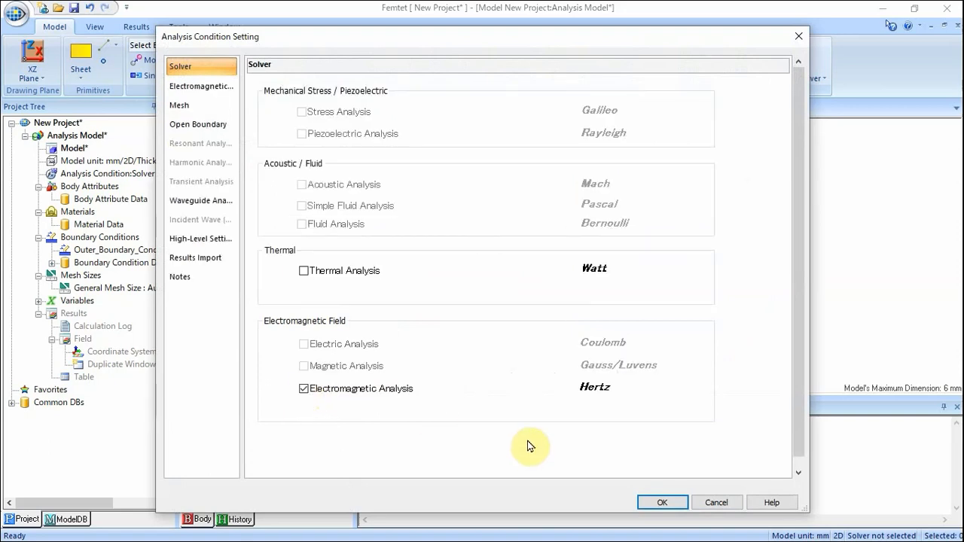
pyautogui.click(223, 87)
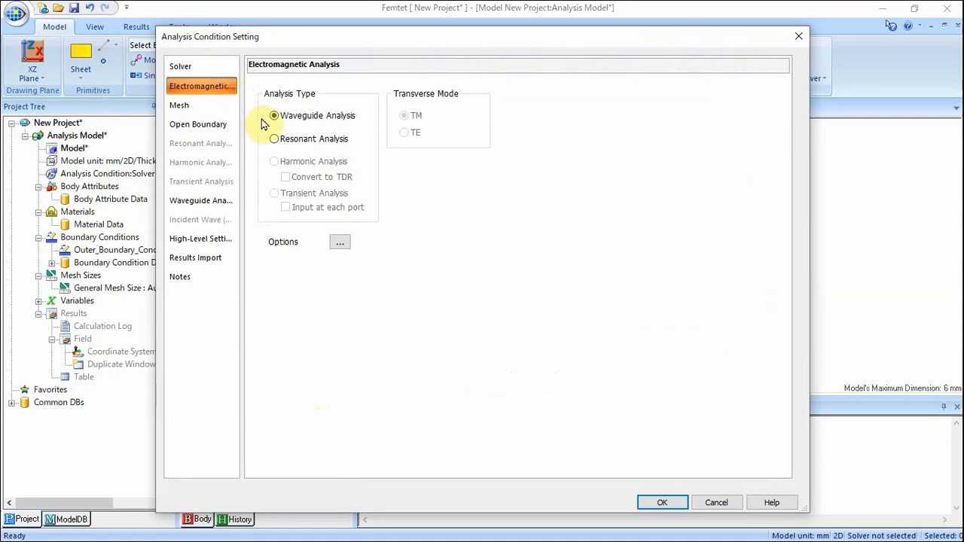
# - Set both the minimum and maximum frequency of the waveguide propagation constant analysis to 1 GHz
pyautogui.click(212, 202)
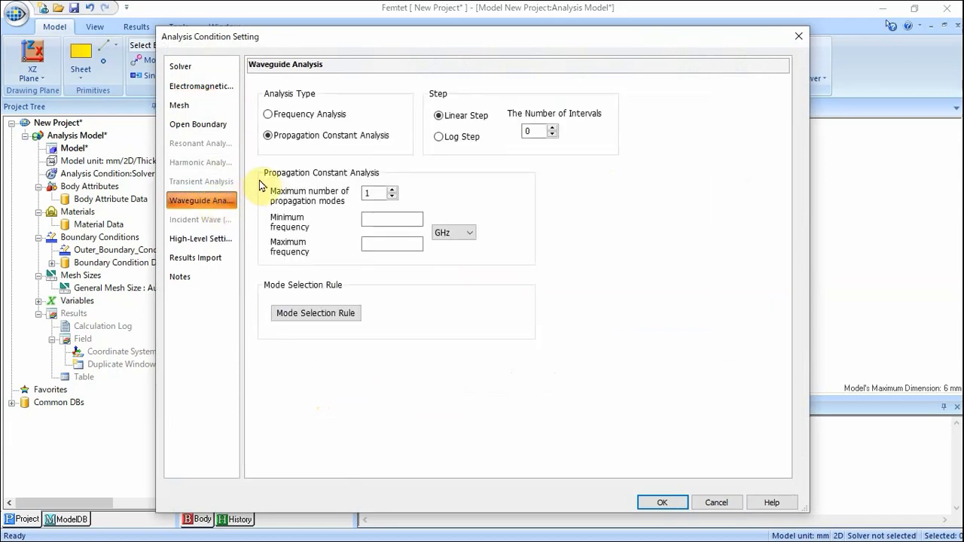
pyautogui.click(374, 218)
pyautogui.write('1')
pyautogui.click(385, 242)
pyautogui.write('1')
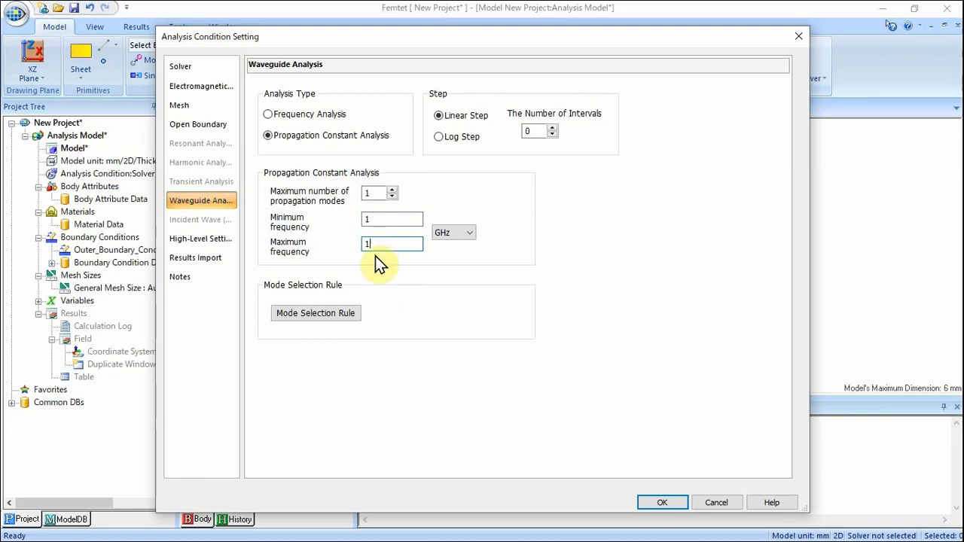
# - Set the reference frequency for frequency-dependent meshing to 1 GHz and apply the analysis conditions
pyautogui.click(194, 106)
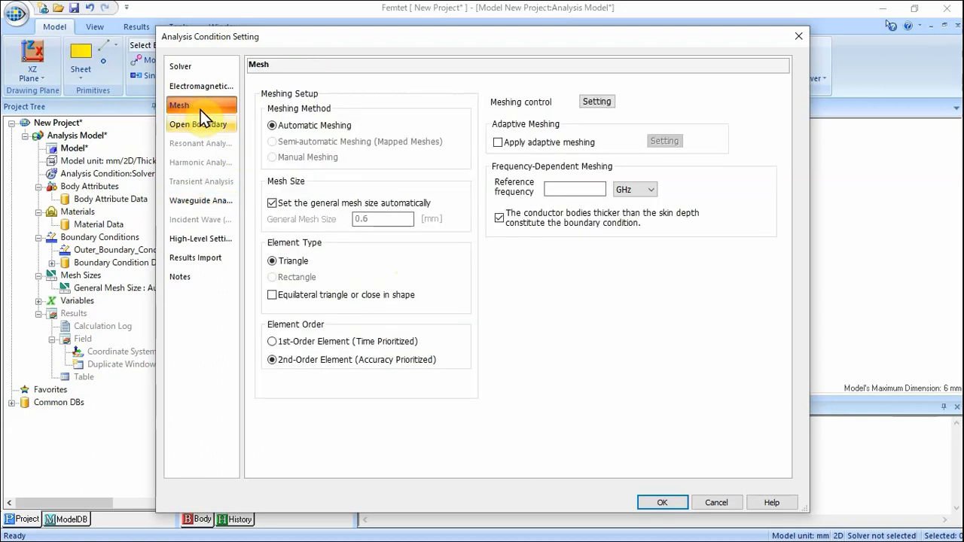
pyautogui.click(558, 189)
pyautogui.write('1')
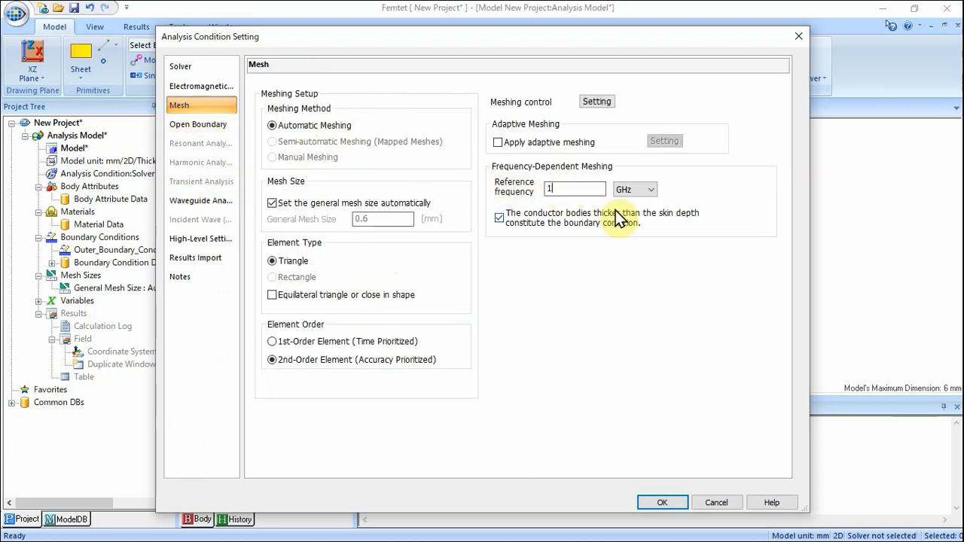
pyautogui.click(662, 502)
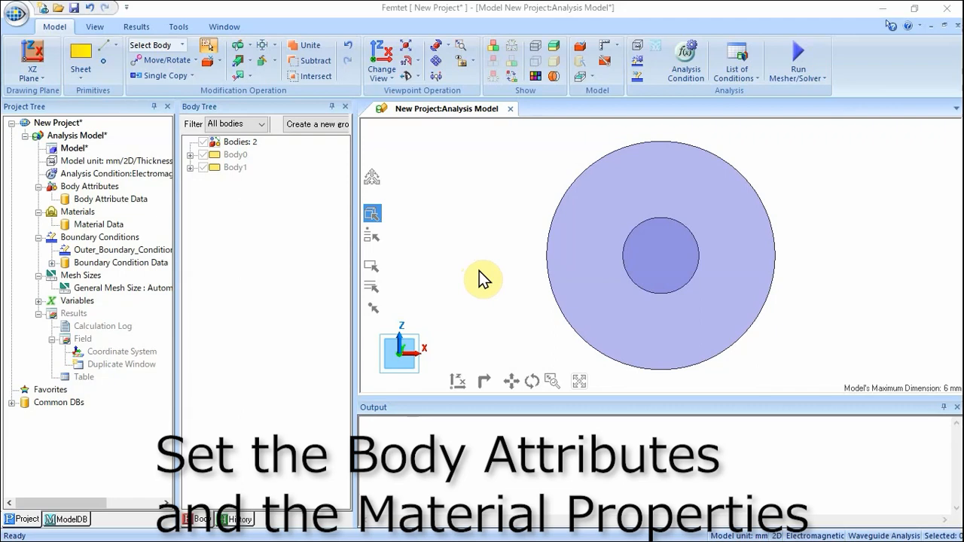
# - Assign the body attribute INNER and the metal material 003_Ag to the inner circle
pyautogui.click(659, 260)
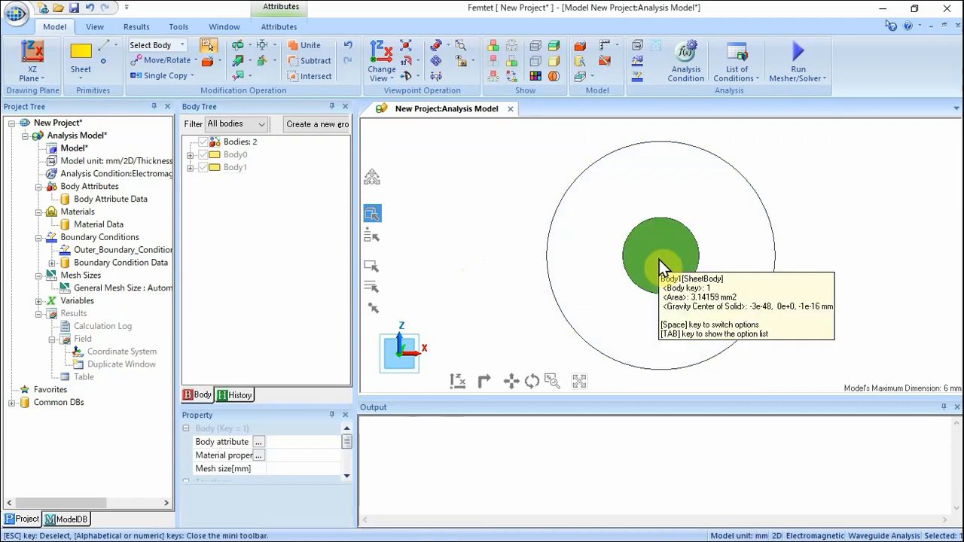
pyautogui.rightClick(658, 259)
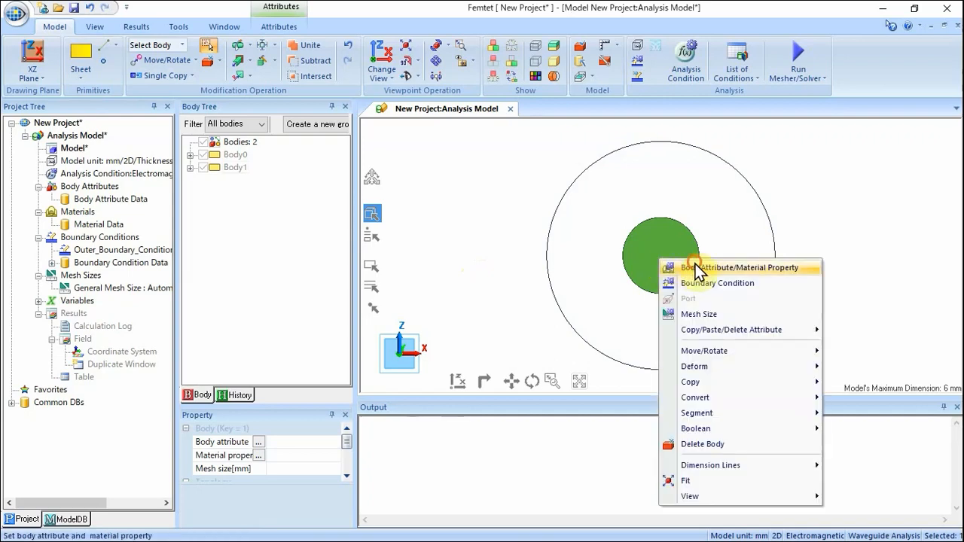
pyautogui.click(695, 265)
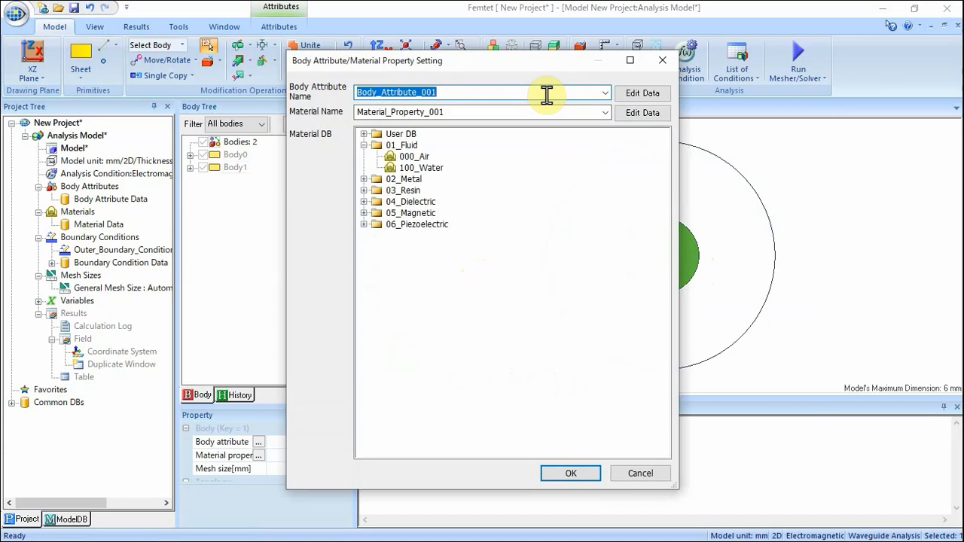
pyautogui.write('INNER')
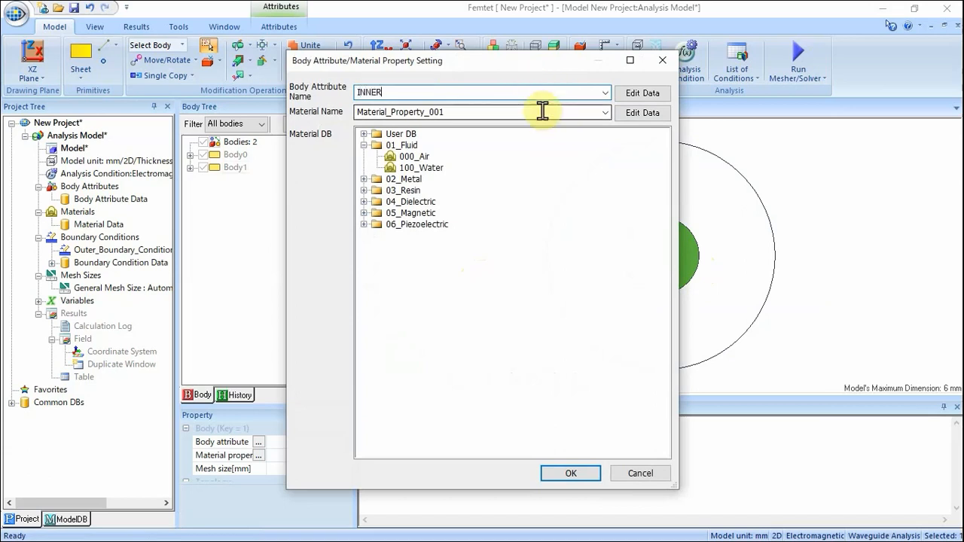
pyautogui.click(363, 145)
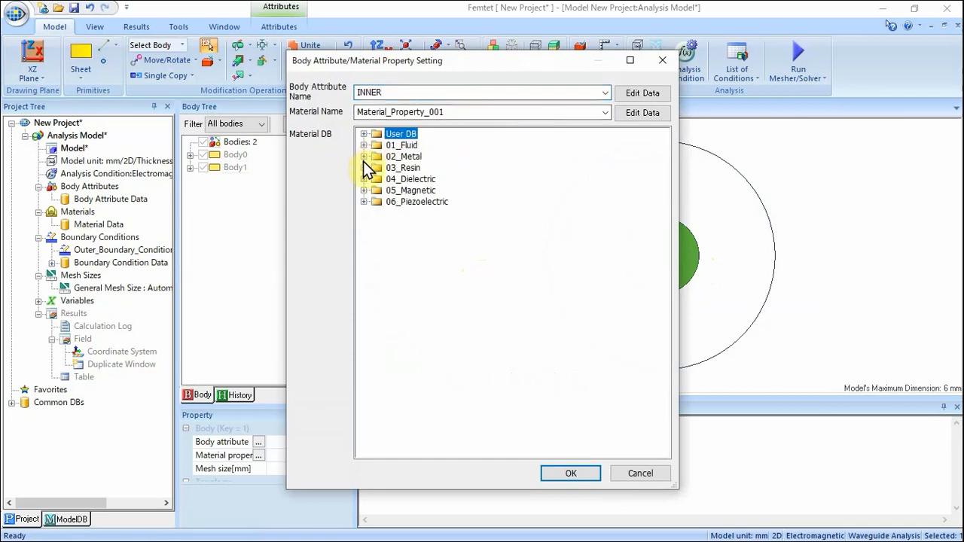
pyautogui.click(363, 157)
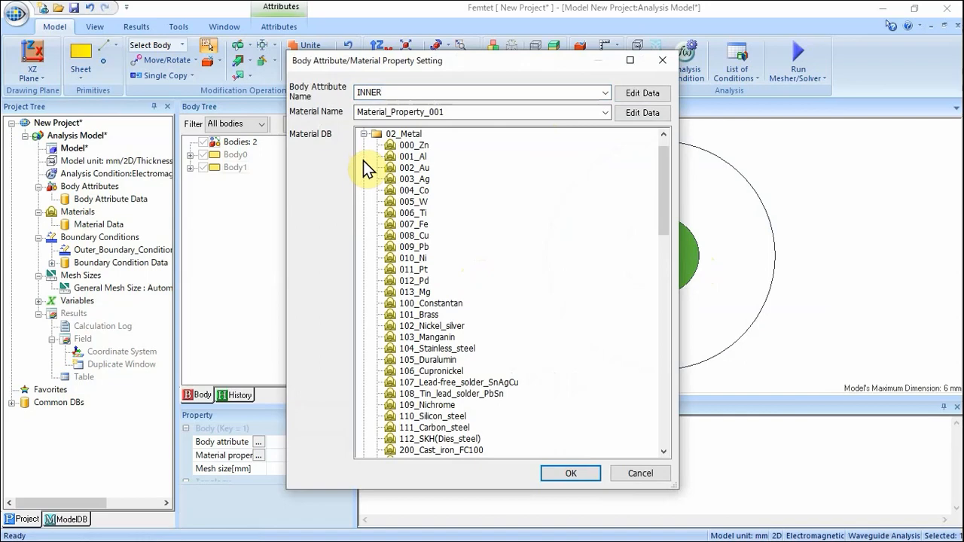
pyautogui.click(408, 179)
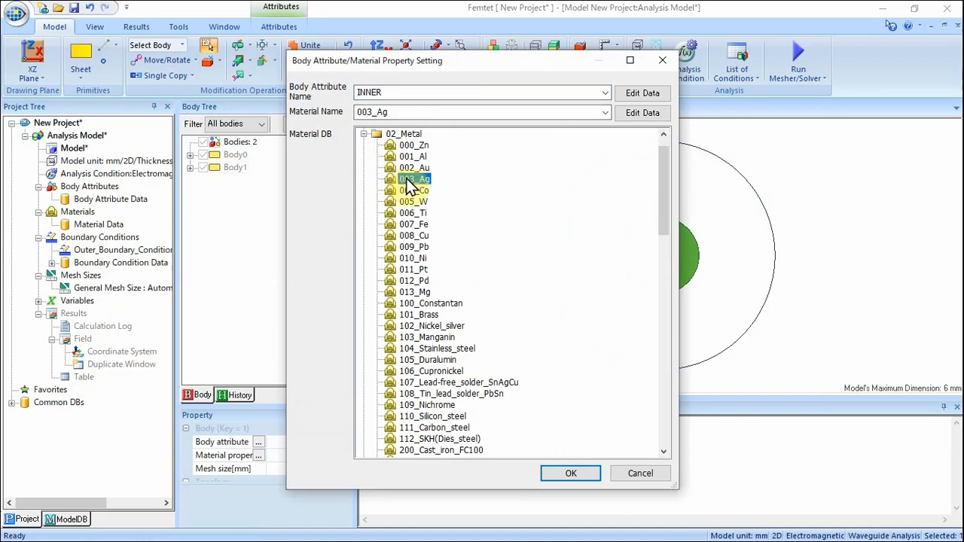
pyautogui.click(570, 469)
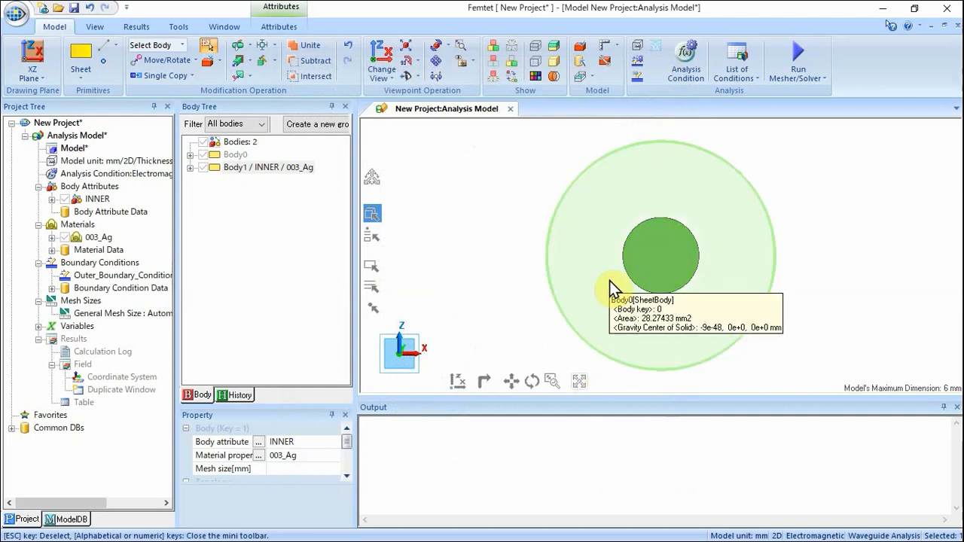
# - Assign the body attribute AIR and the fluid material 000_Air to the outer circle
pyautogui.click(595, 279)
pyautogui.rightClick(590, 279)
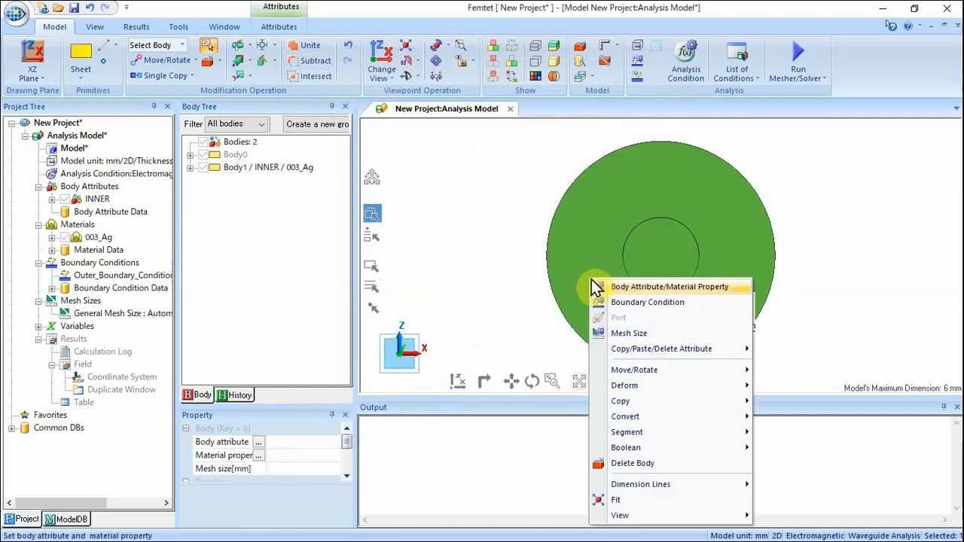
pyautogui.click(592, 283)
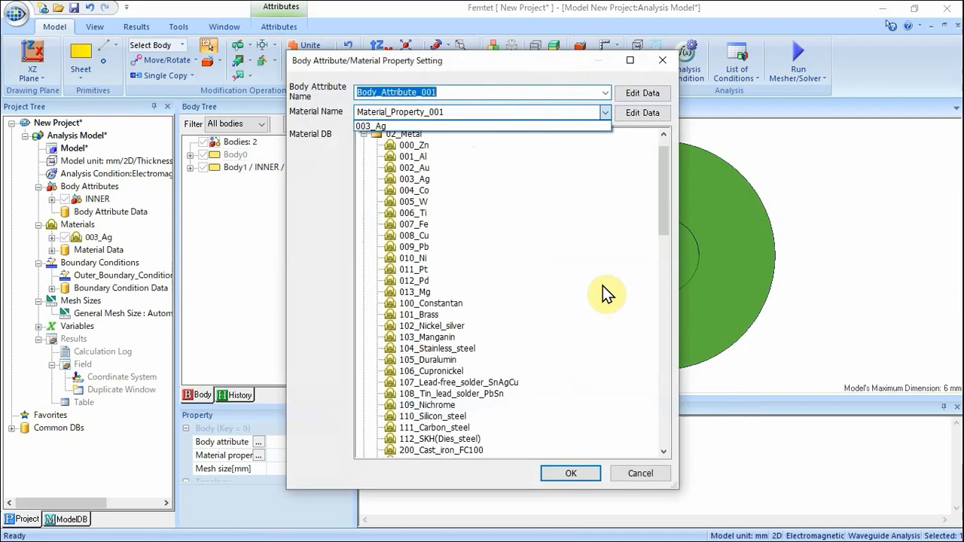
pyautogui.click(467, 91)
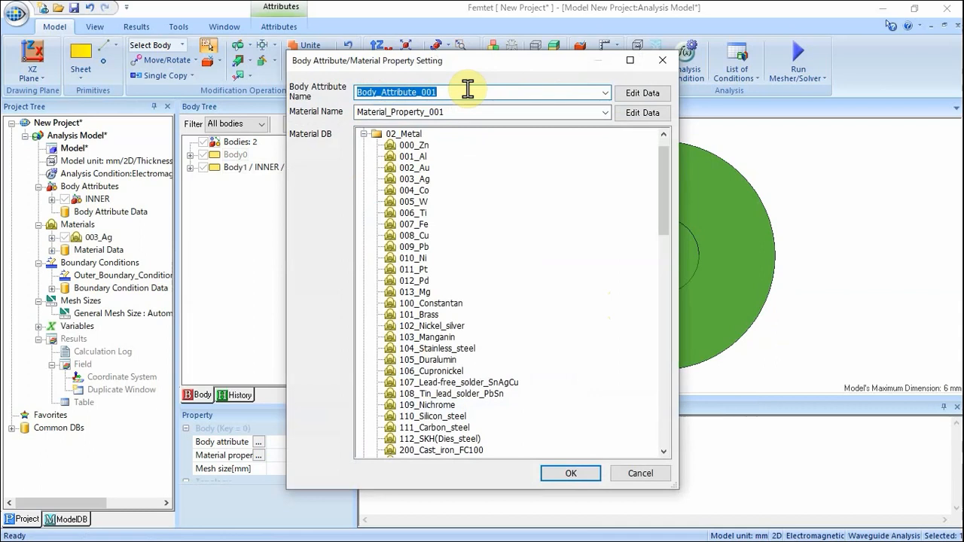
pyautogui.write('AIR')
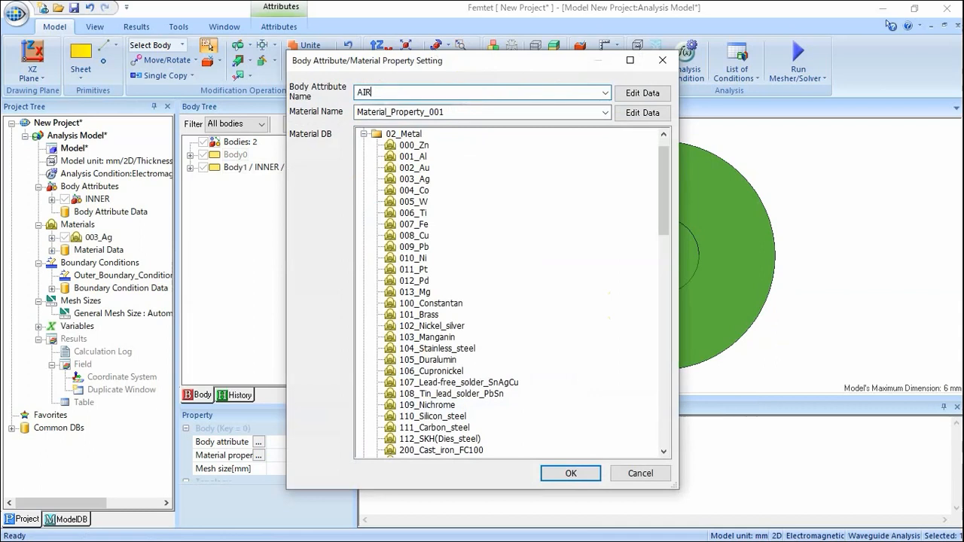
pyautogui.click(472, 110)
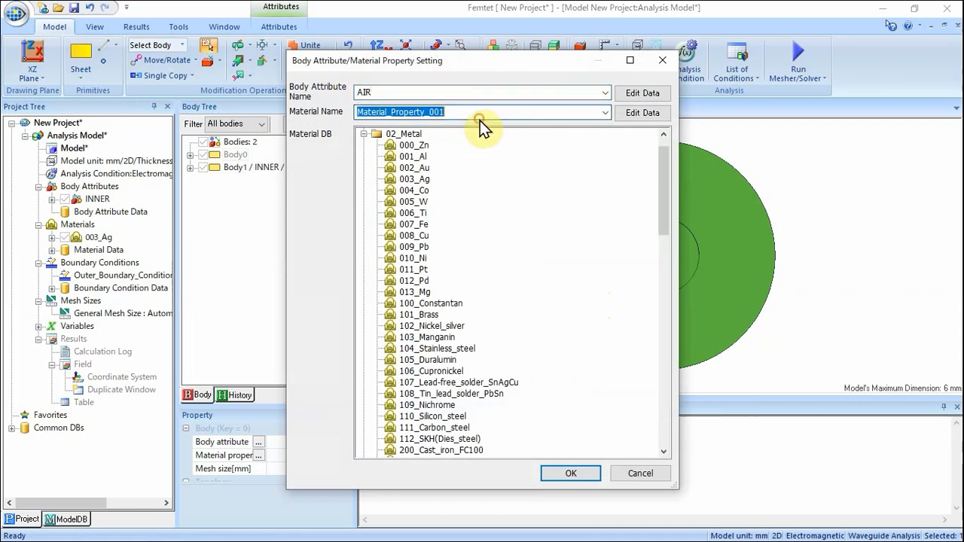
pyautogui.click(364, 134)
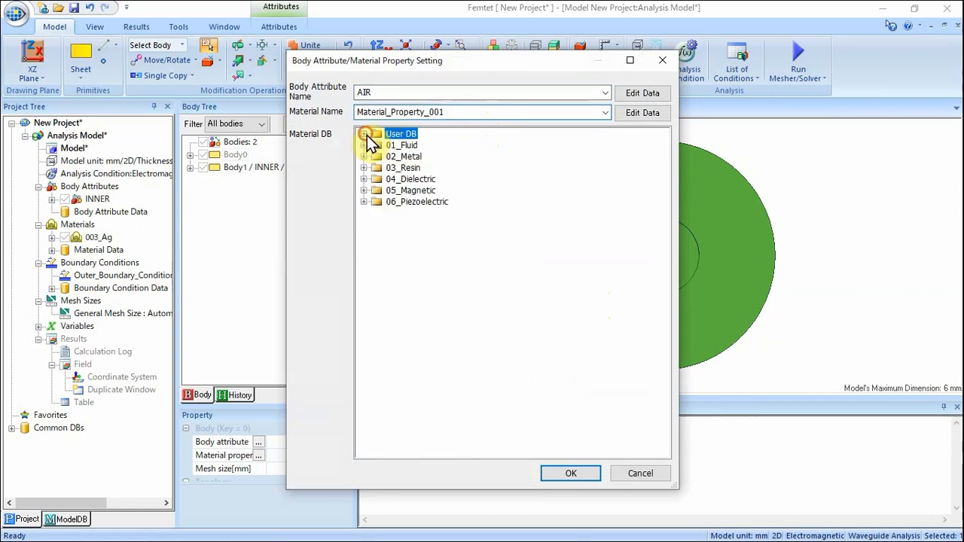
pyautogui.click(364, 145)
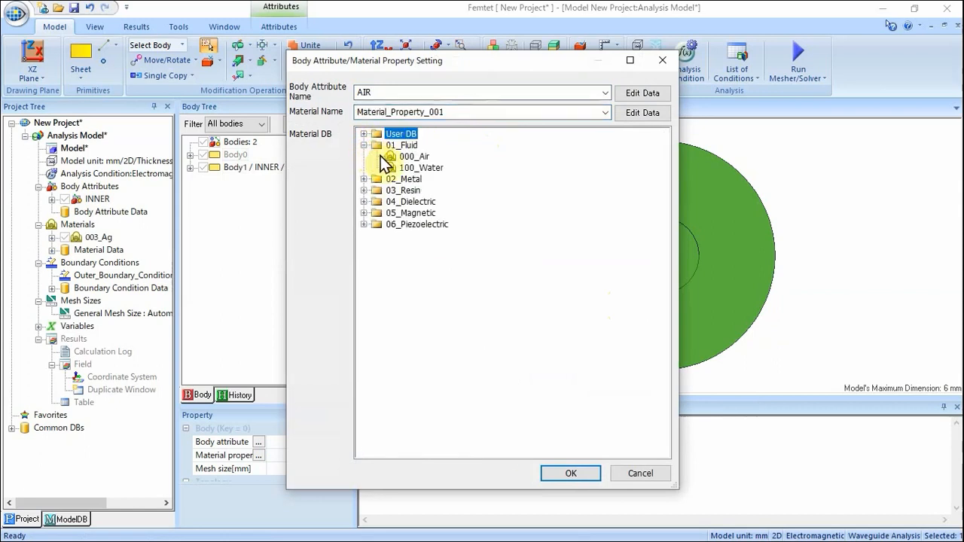
pyautogui.click(407, 157)
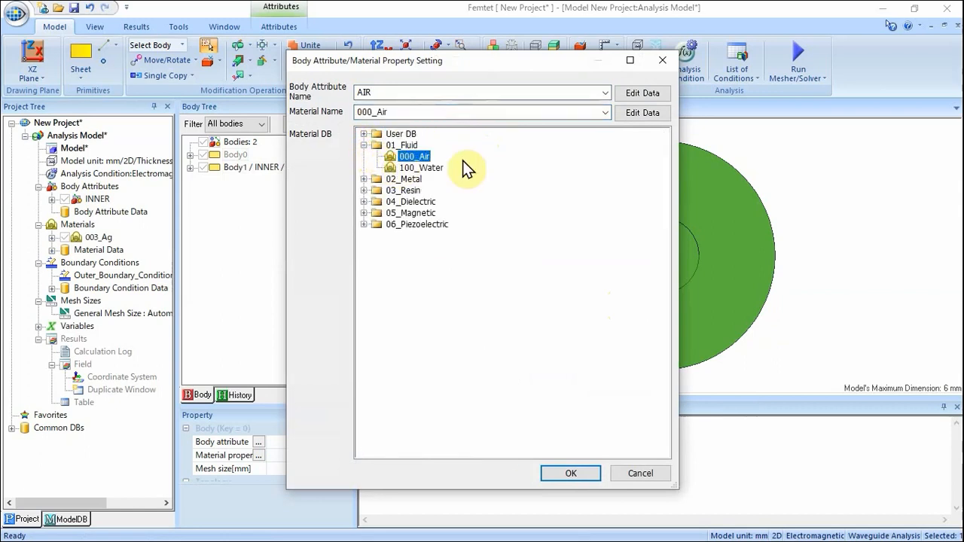
pyautogui.click(581, 470)
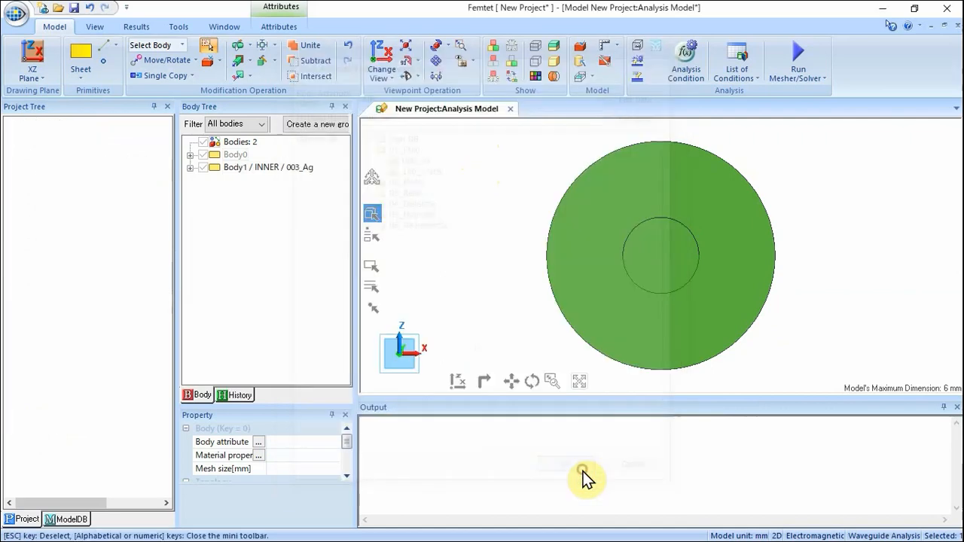
pyautogui.click(509, 313)
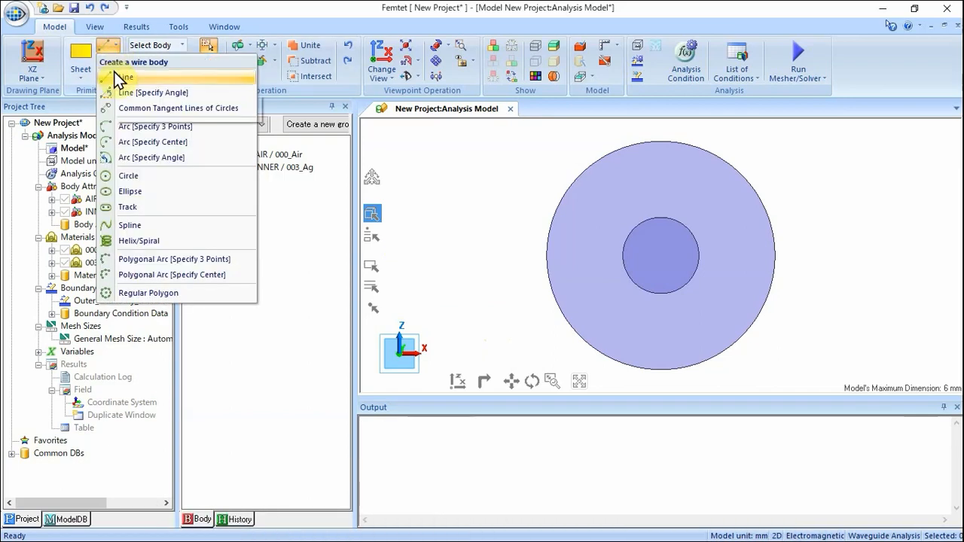
# - Draw a 2 mm line from the inner circle's edge at X 0, Y 0 to the endpoint X 0, Y 0, Z 3
pyautogui.click(117, 76)
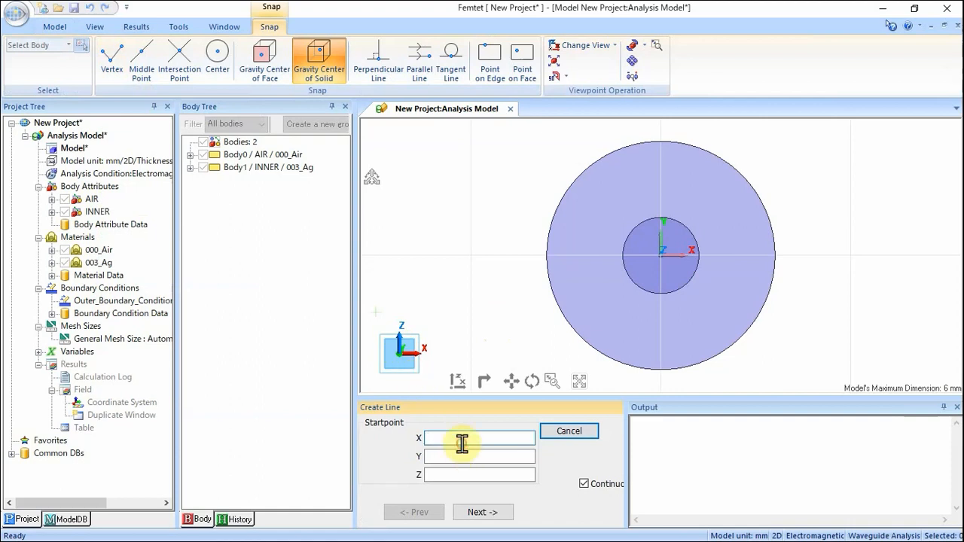
pyautogui.write('0')
pyautogui.press('Tab')
pyautogui.write('0')
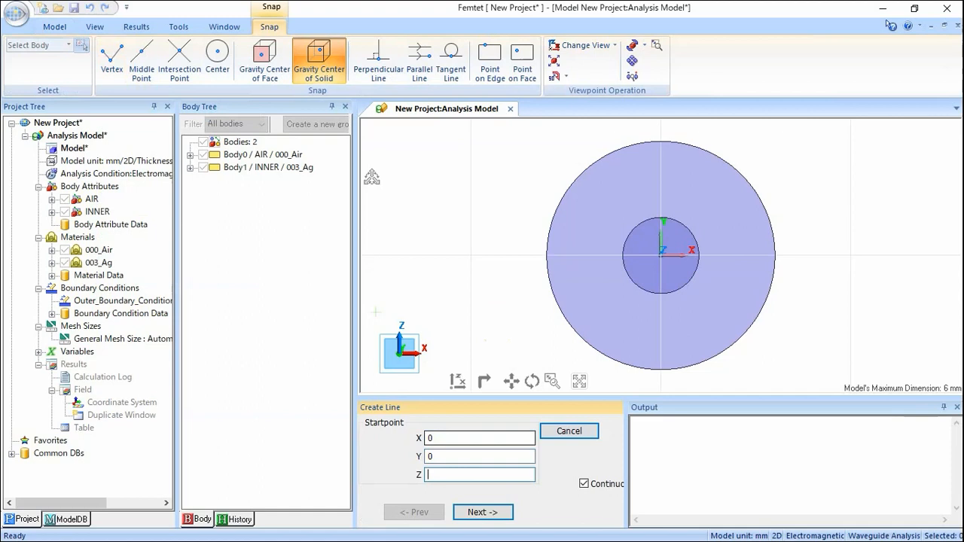
pyautogui.click(503, 512)
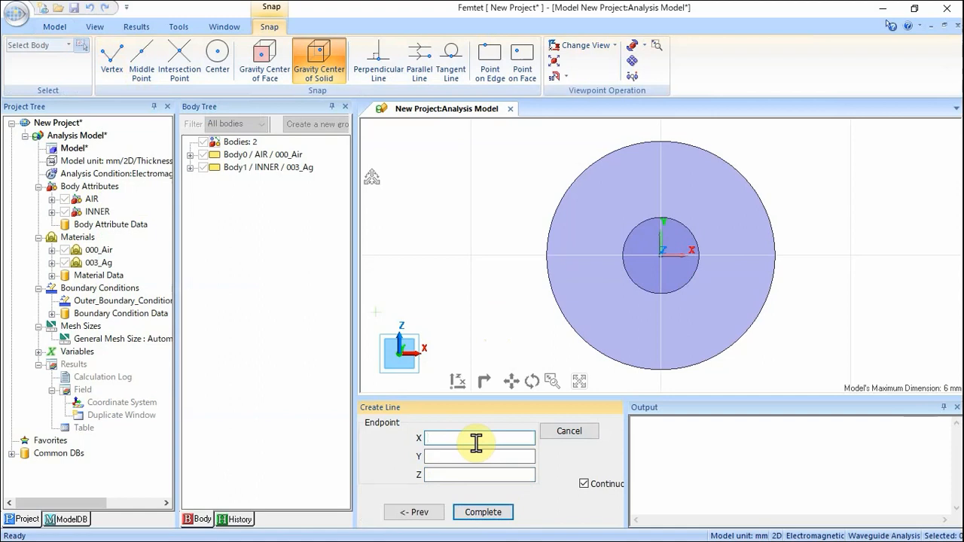
pyautogui.write('0')
pyautogui.press('Tab')
pyautogui.write('0')
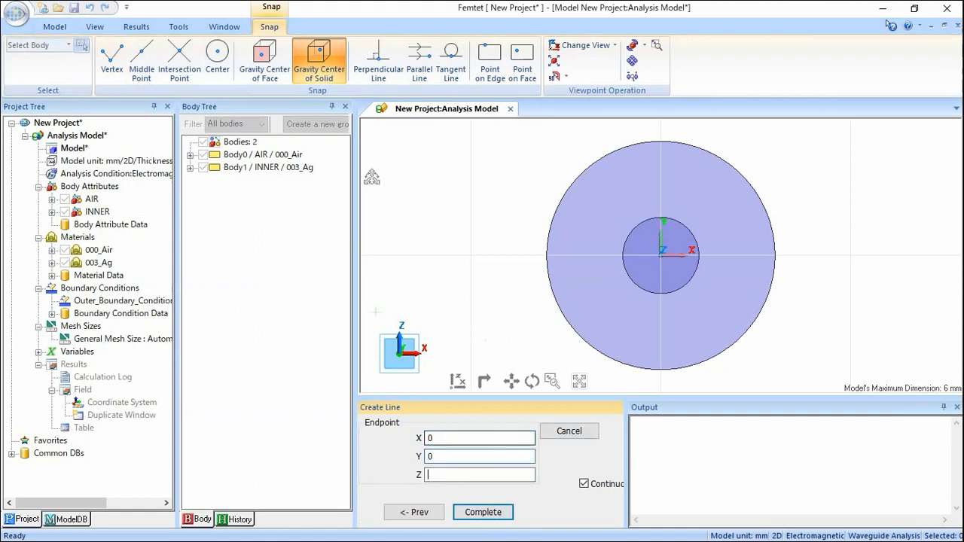
pyautogui.write('3')
pyautogui.click(484, 514)
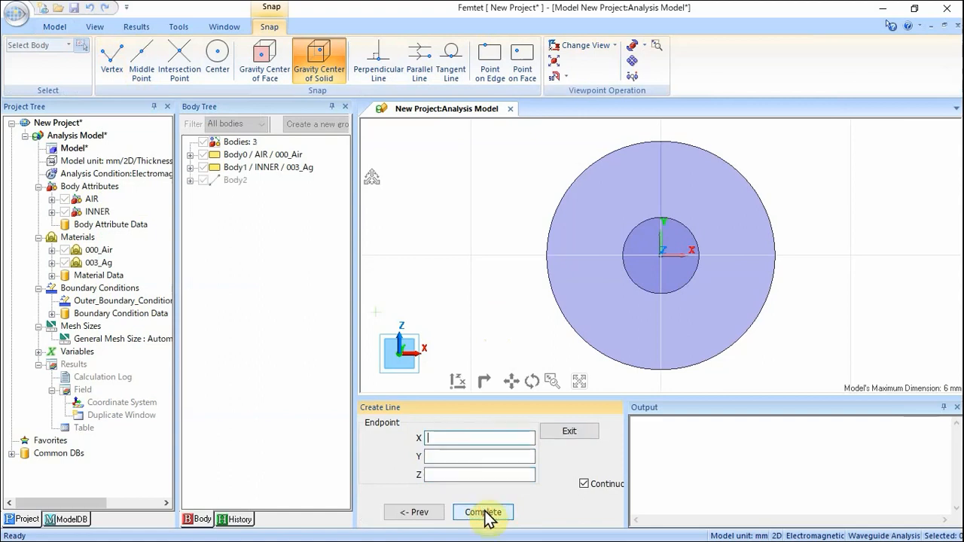
pyautogui.click(569, 431)
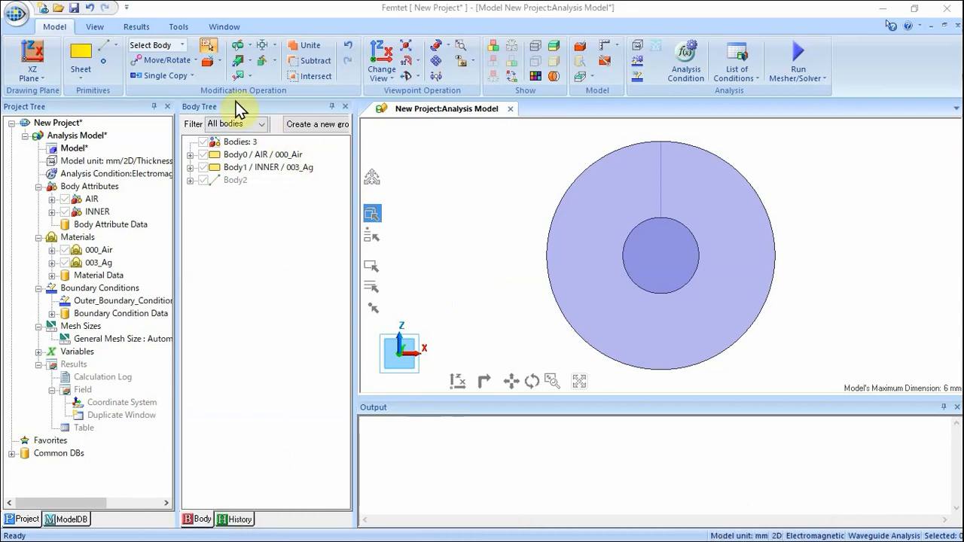
# - Assign a boundary condition named INTEG with the type Integral path to the line edge between the two circles
pyautogui.click(183, 45)
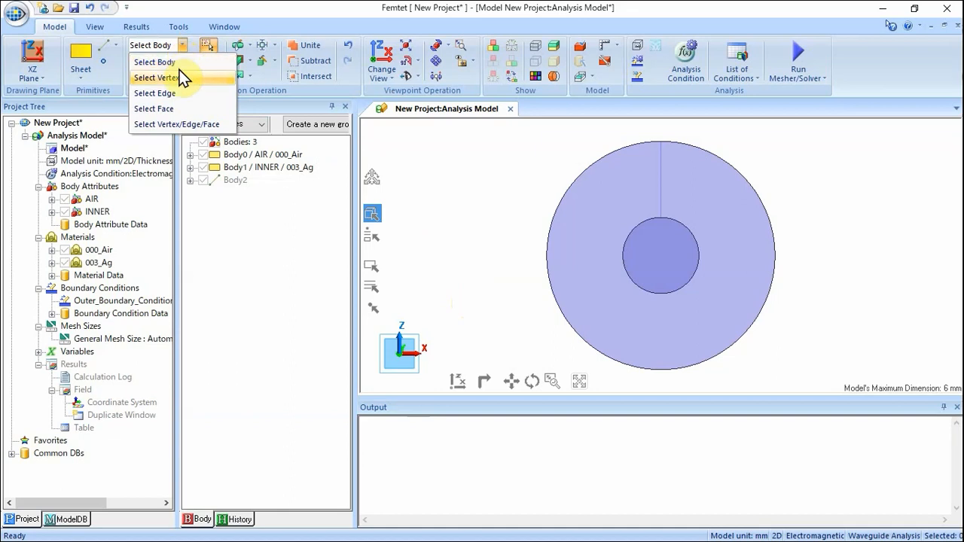
pyautogui.click(175, 93)
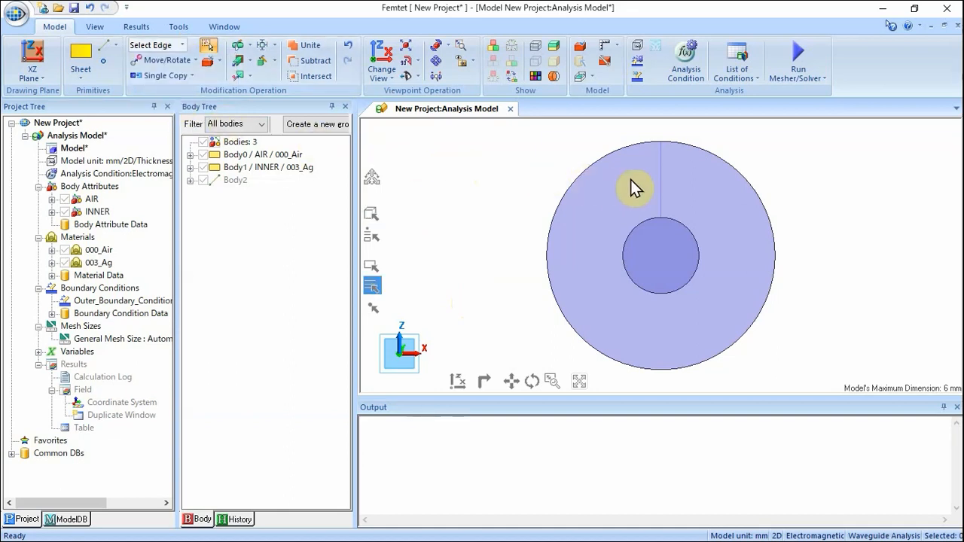
pyautogui.click(662, 183)
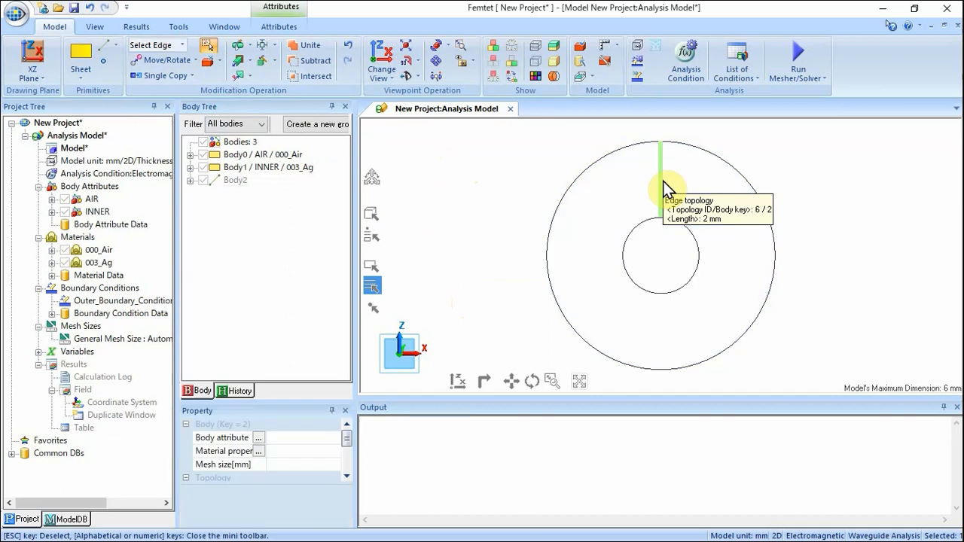
pyautogui.rightClick(663, 184)
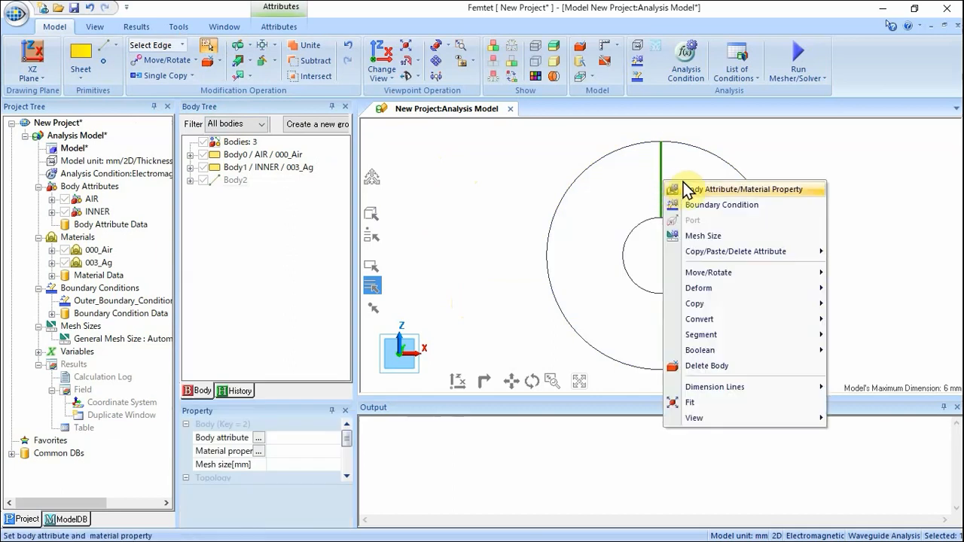
pyautogui.click(700, 205)
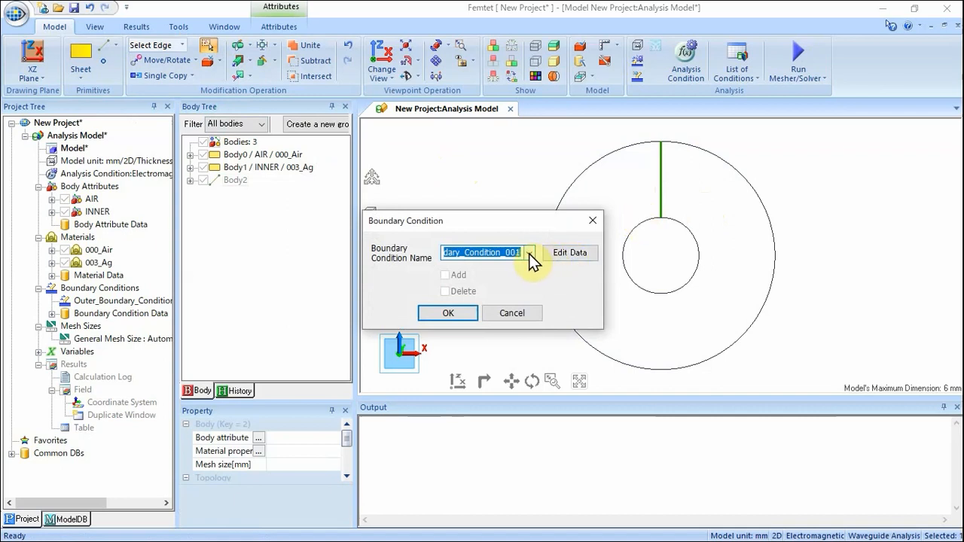
pyautogui.write('INTEG')
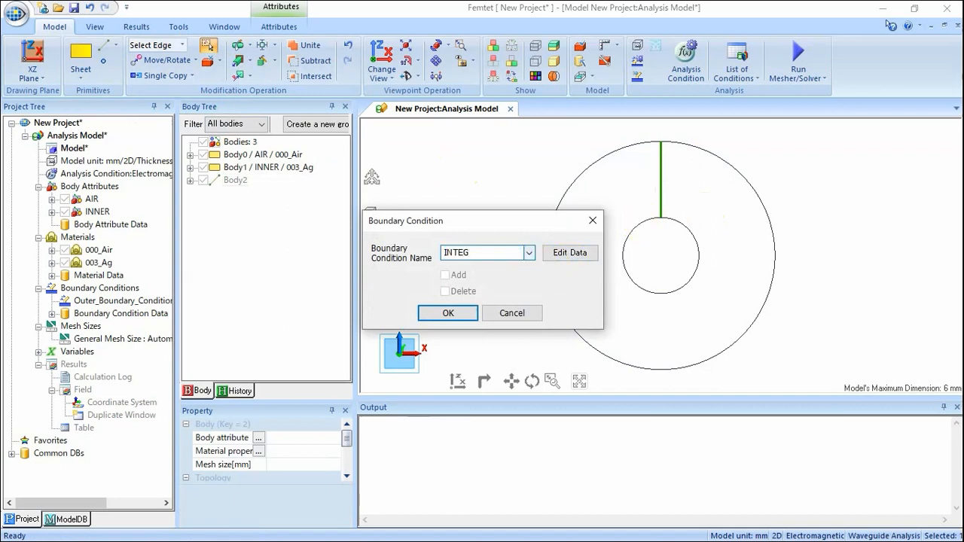
pyautogui.click(577, 254)
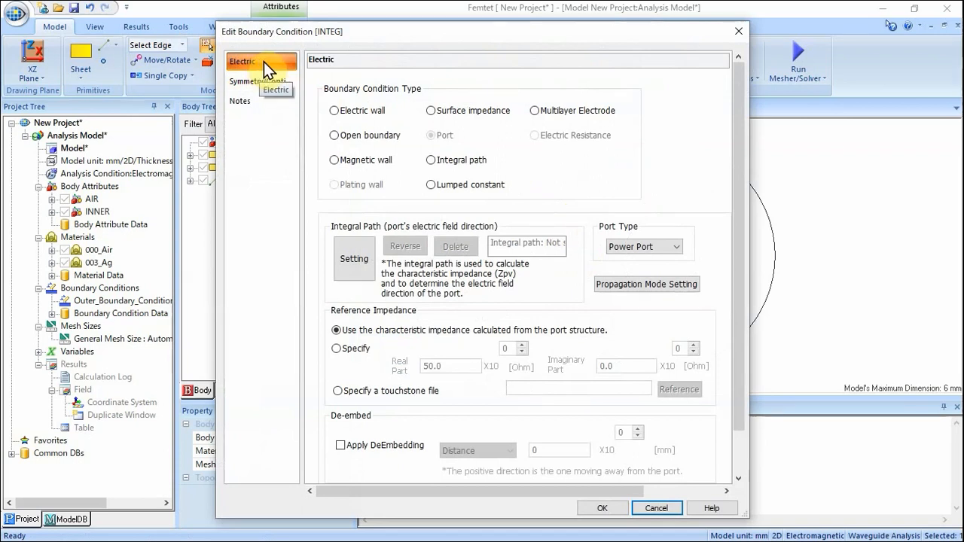
pyautogui.click(433, 160)
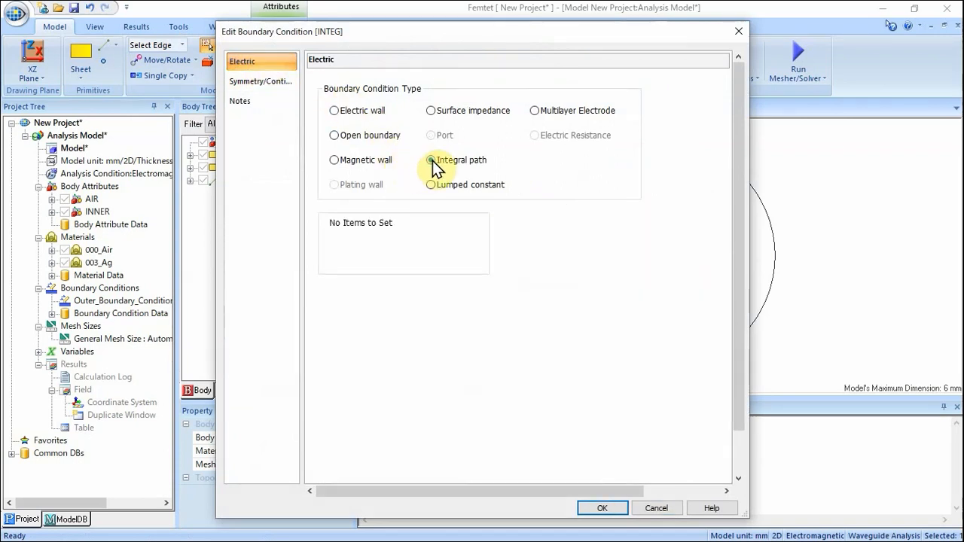
pyautogui.click(607, 513)
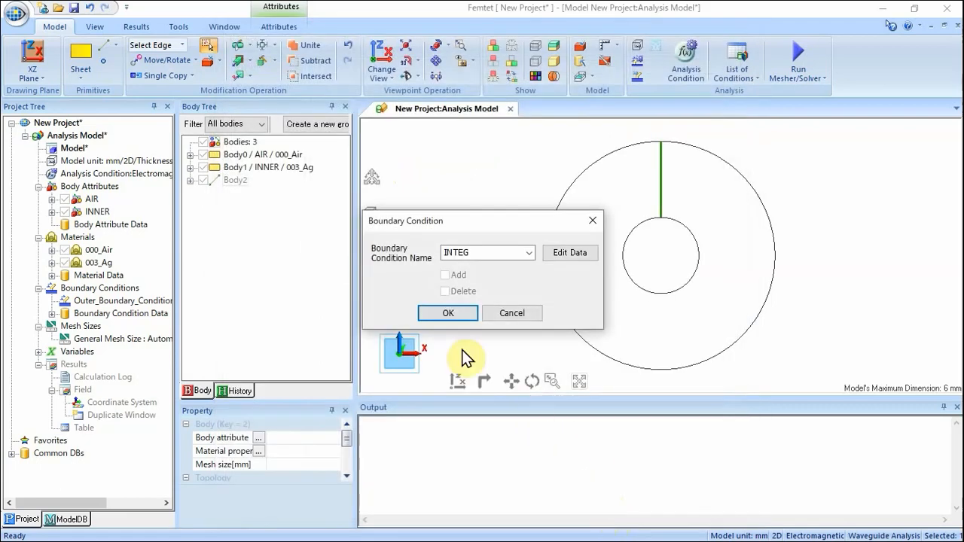
pyautogui.click(448, 313)
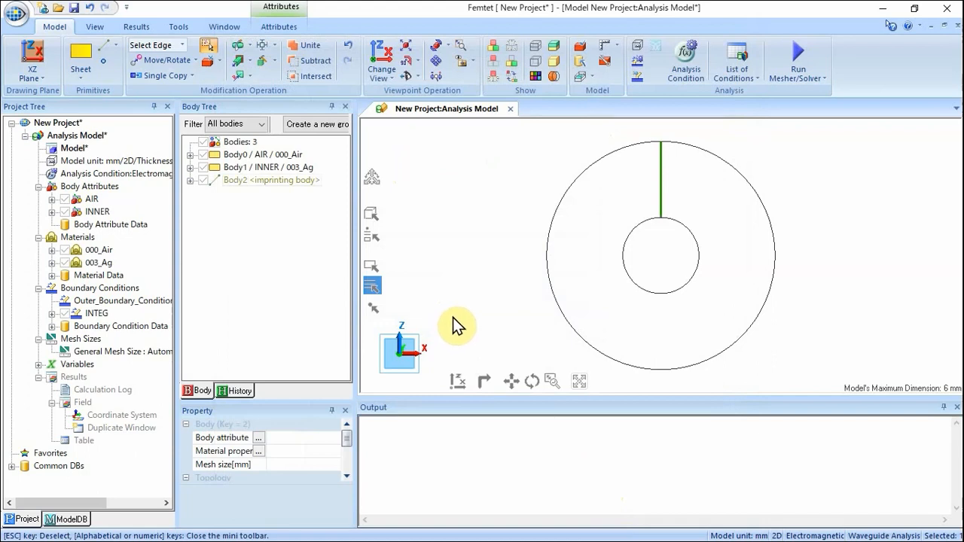
# - Set the outer boundary condition to Electric wall and clear the selection
pyautogui.click(638, 57)
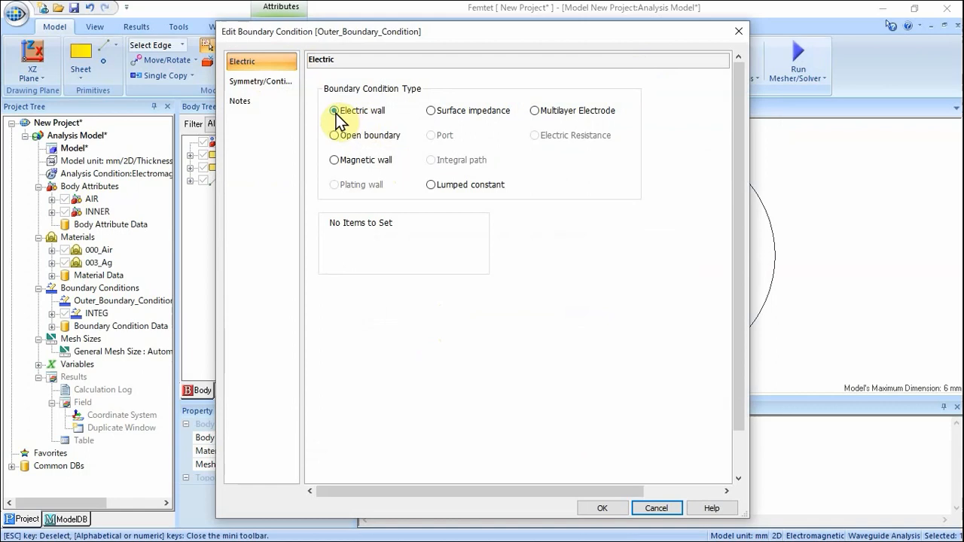
pyautogui.click(614, 510)
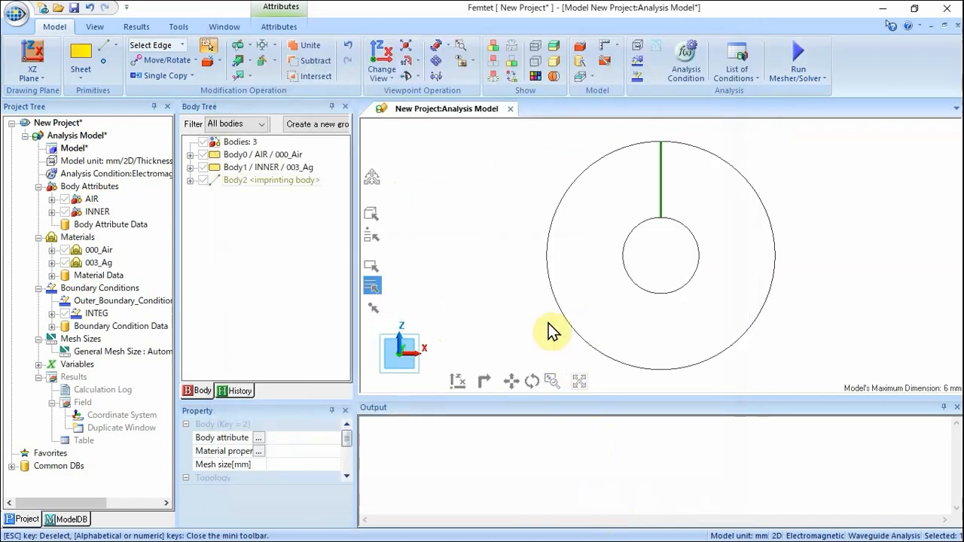
pyautogui.click(493, 296)
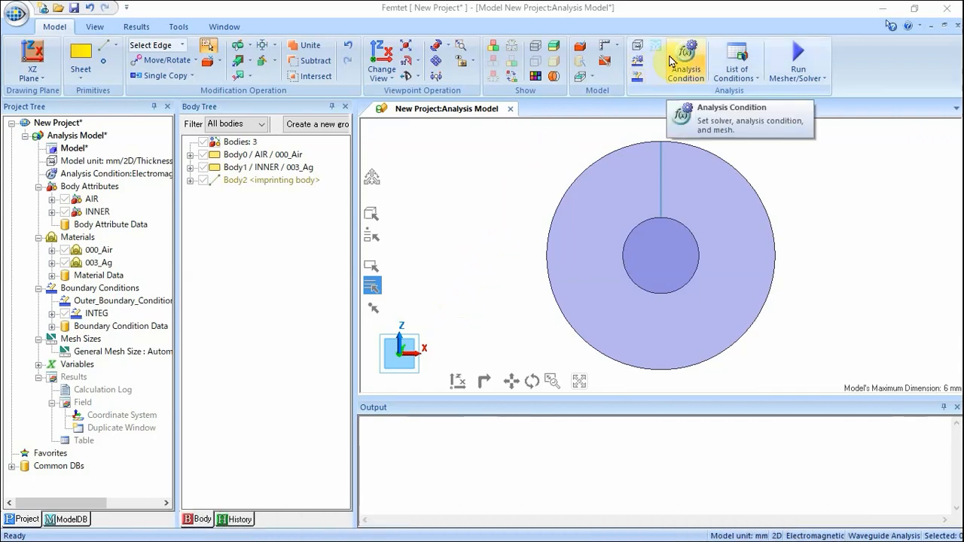
# - Disable automatic general mesh sizing in the analysis conditions and set the general mesh size to 0.2 mm
pyautogui.click(682, 57)
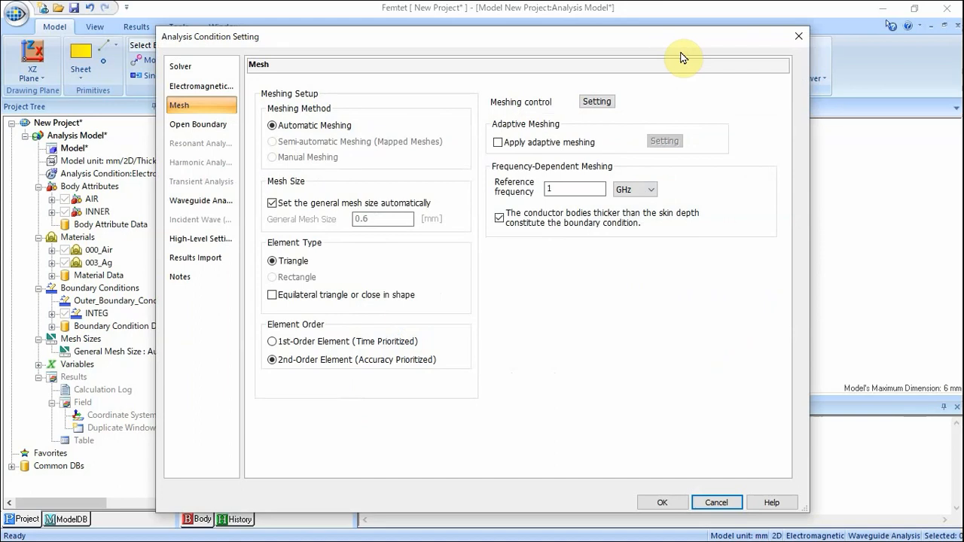
pyautogui.click(209, 110)
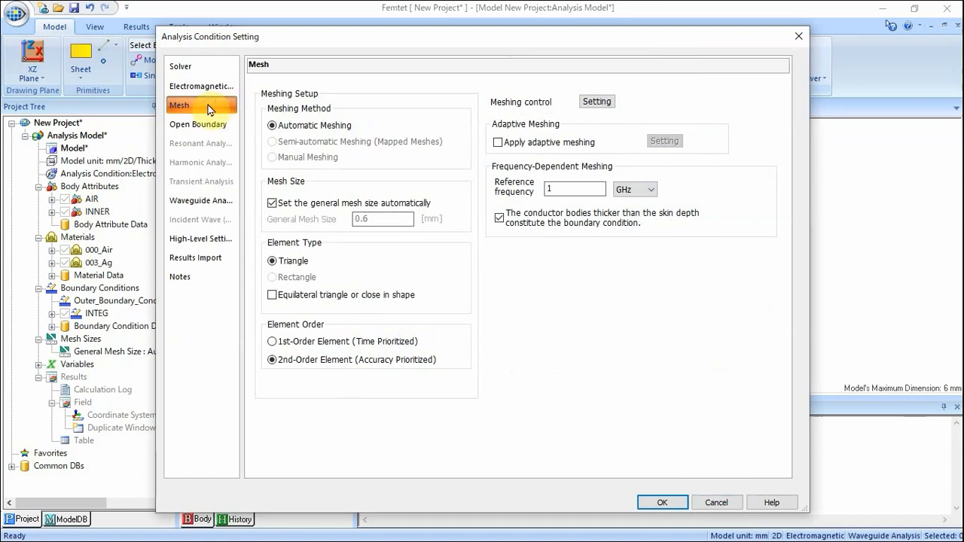
pyautogui.click(271, 204)
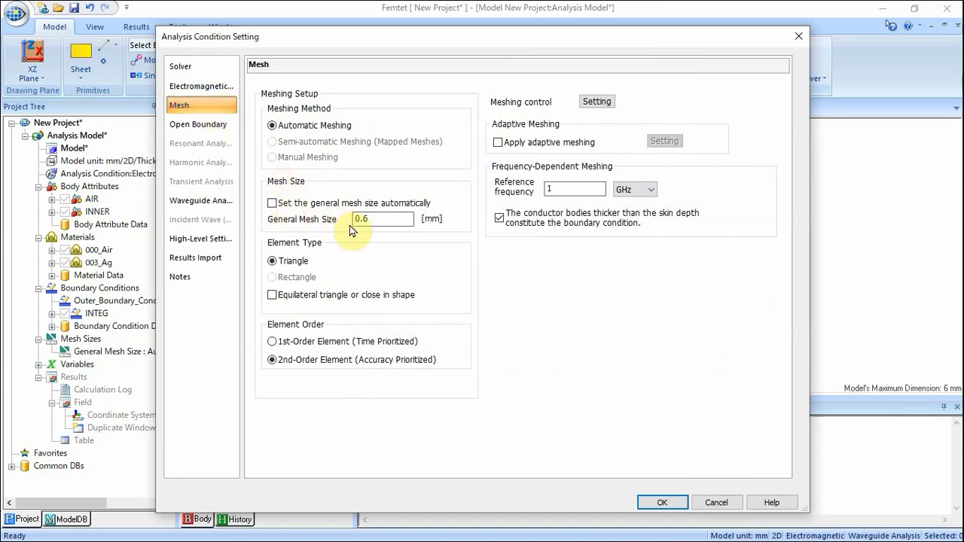
pyautogui.doubleClick(387, 220)
pyautogui.write('0.')
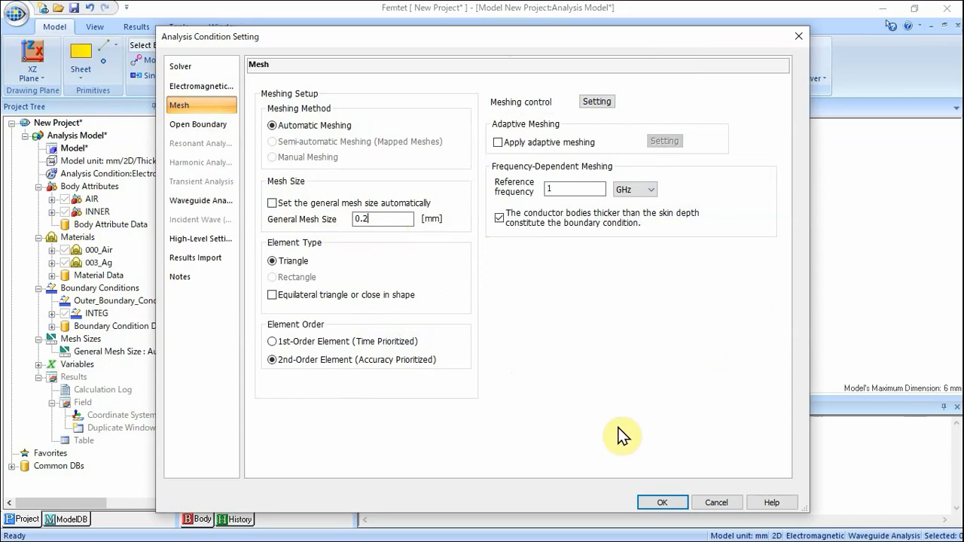
pyautogui.click(660, 502)
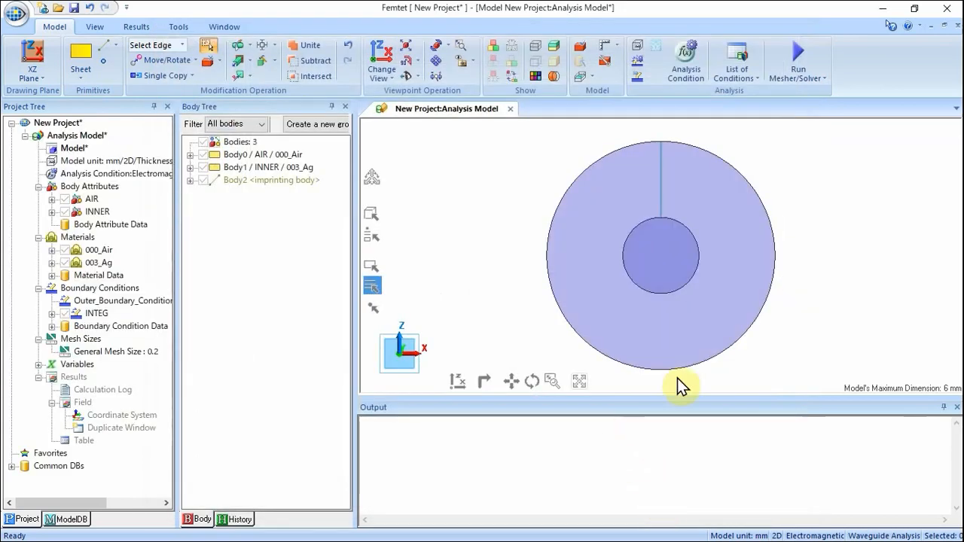
# - Run the mesher and solver on the analysis model
pyautogui.click(797, 62)
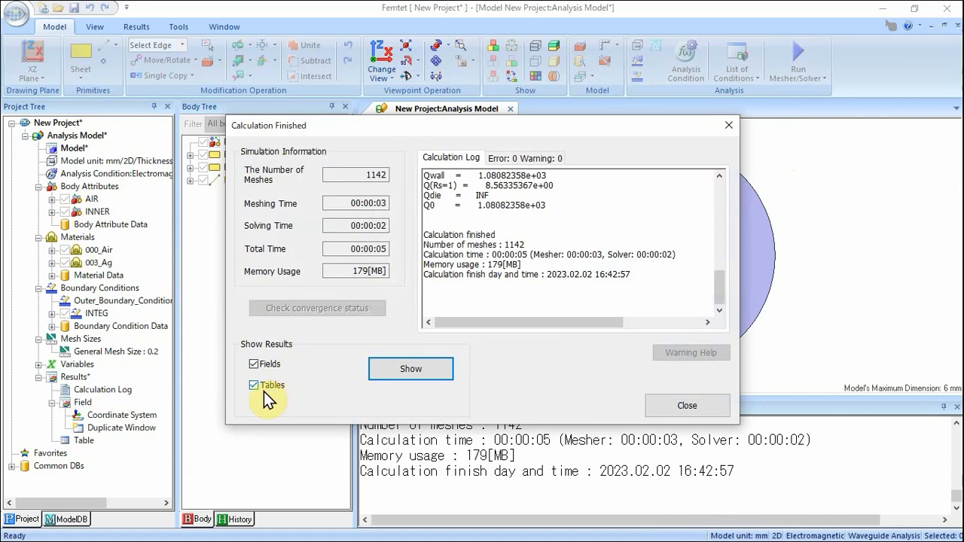
# - Open the calculated field results and display the electric field as element vectors over the coaxial cross-section
pyautogui.click(382, 373)
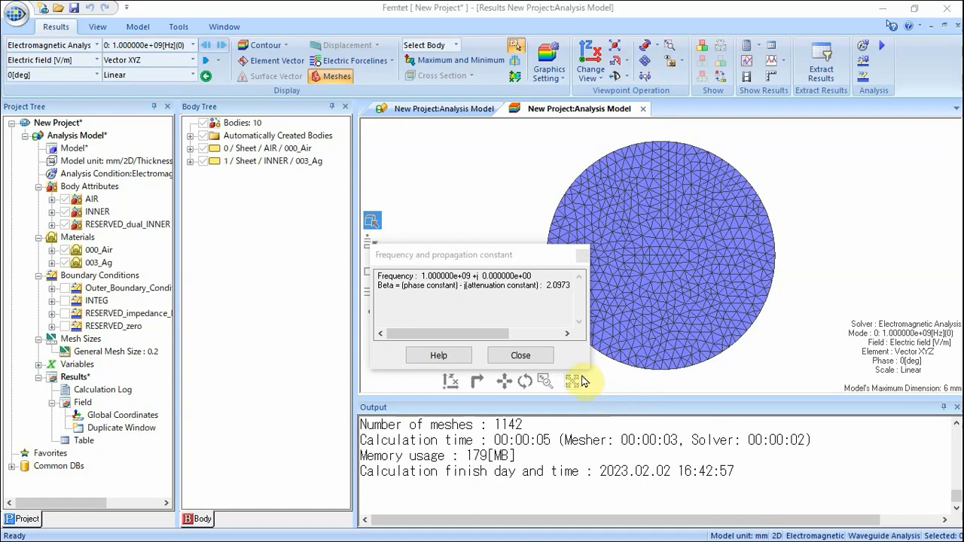
pyautogui.click(521, 356)
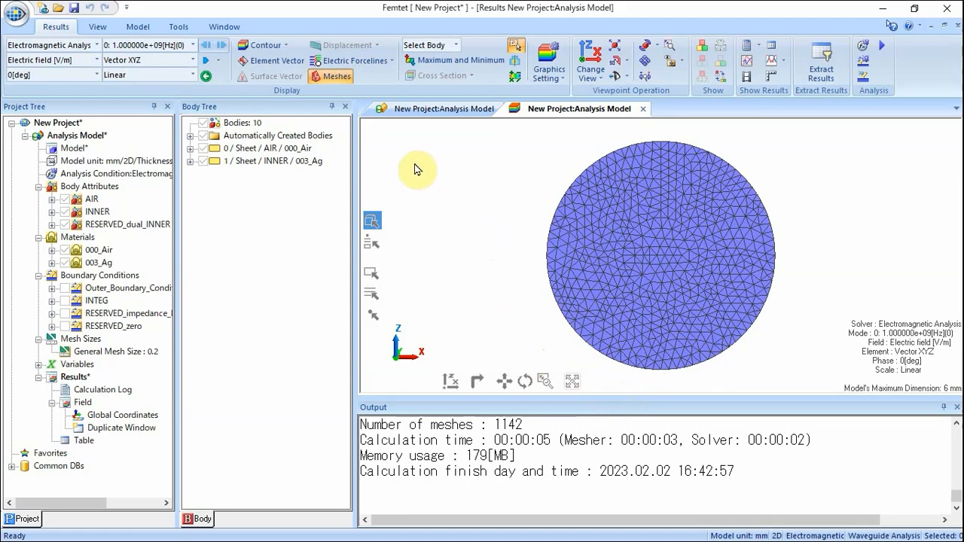
pyautogui.click(272, 62)
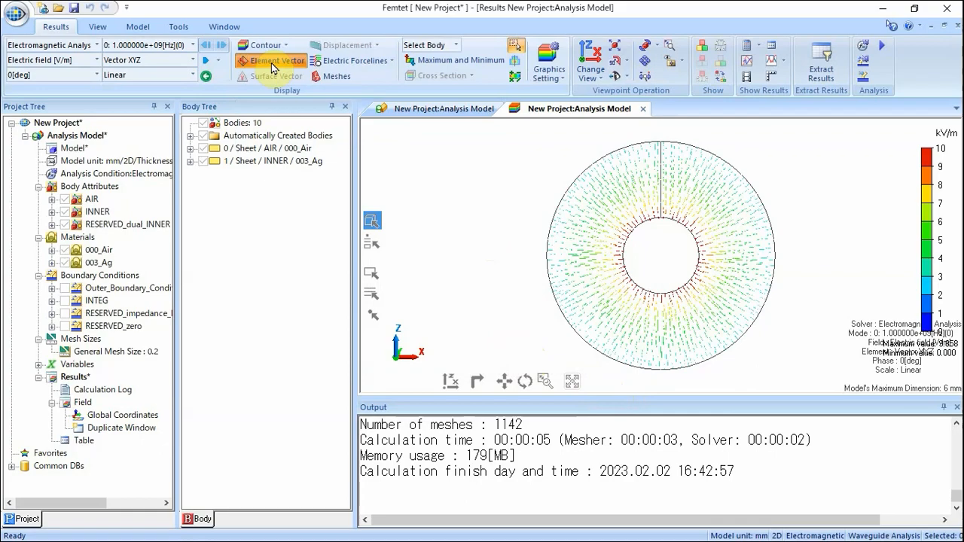
pyautogui.scroll(3, 800, 320)
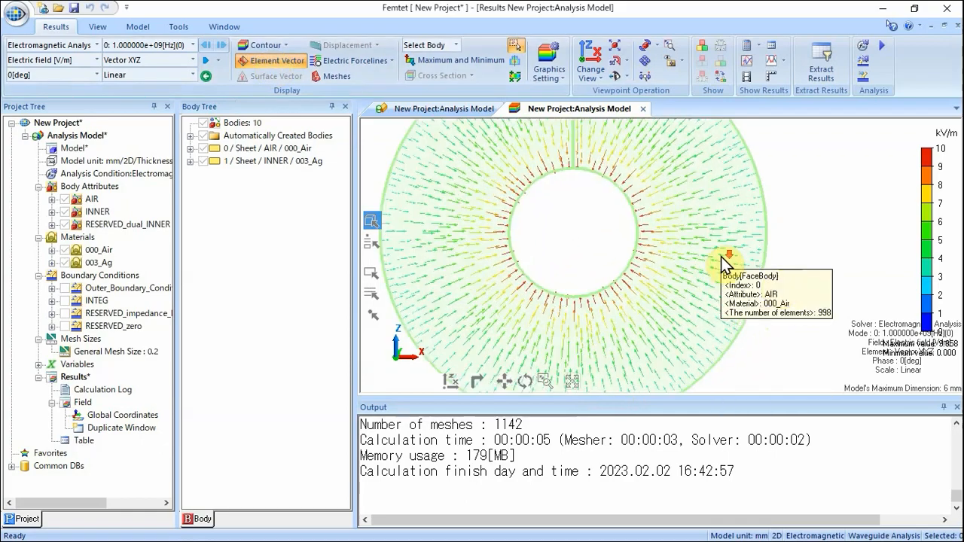
pyautogui.scroll(1, 721, 256)
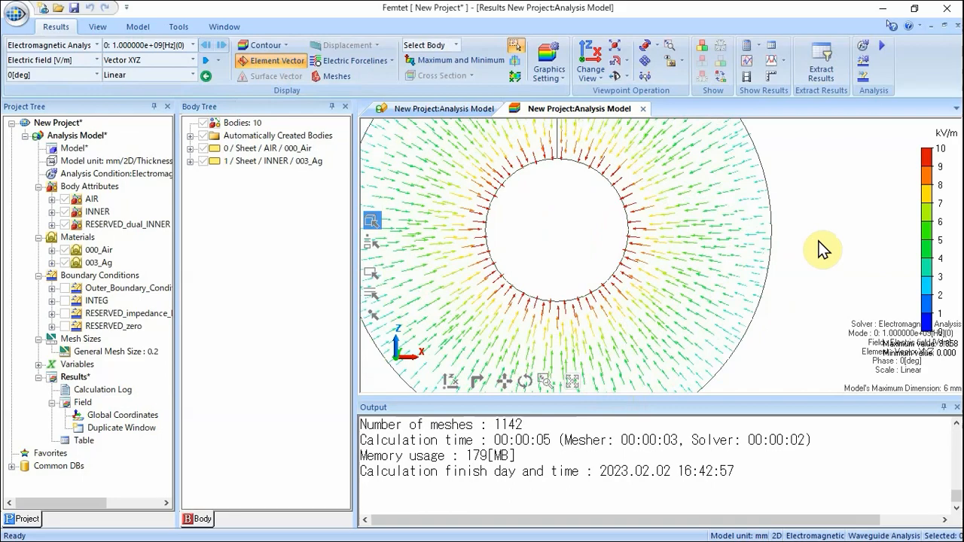
pyautogui.scroll(-1, 820, 241)
pyautogui.scroll(-1, 821, 241)
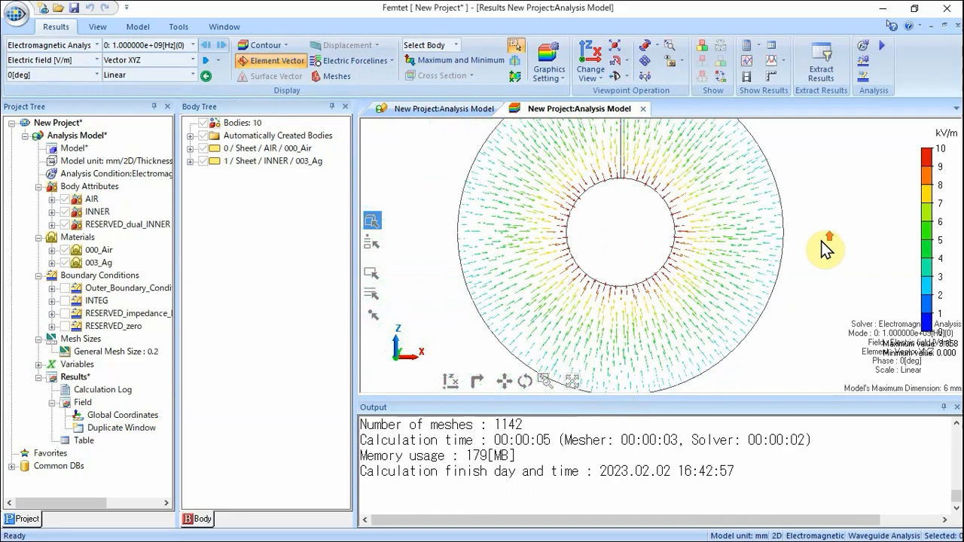
pyautogui.moveTo(822, 248); pyautogui.dragTo(846, 269, button='middle')
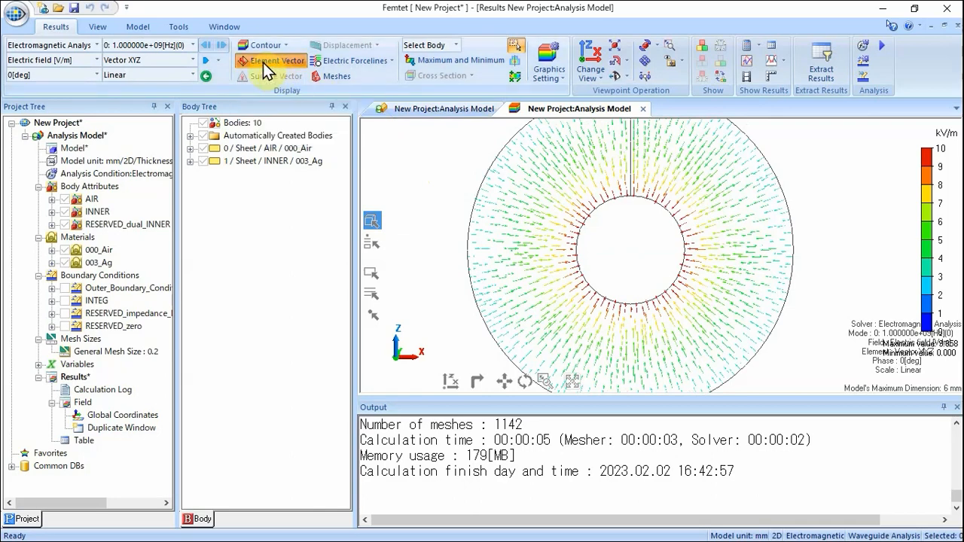
# - Change the plotted result quantity to Magnetic field [A/m], keeping the element vector display
pyautogui.click(97, 60)
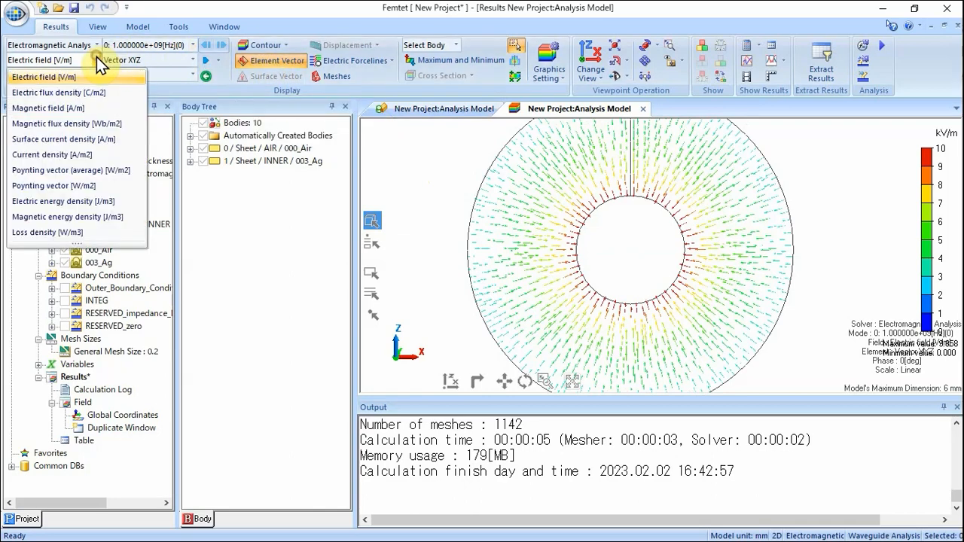
pyautogui.click(83, 109)
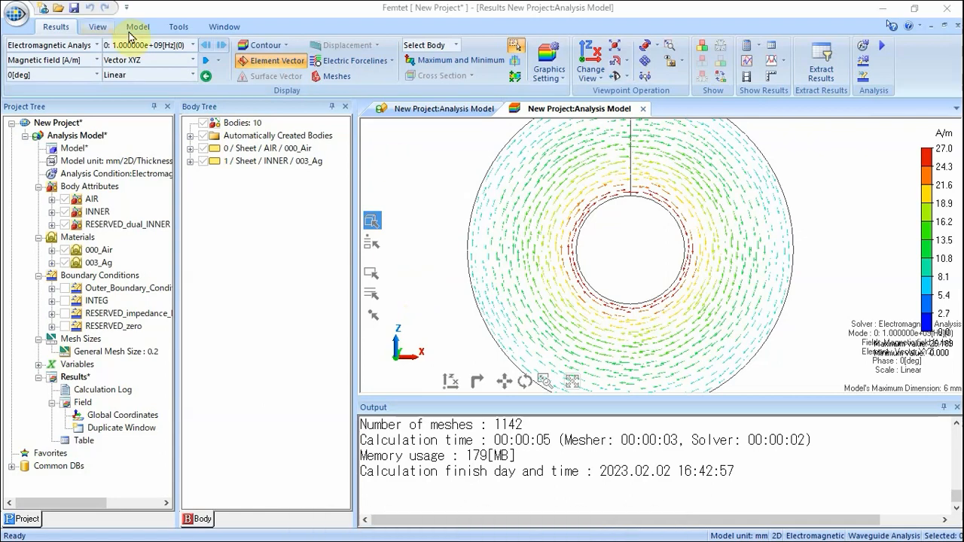
# - Bring up the project file commands
pyautogui.click(12, 10)
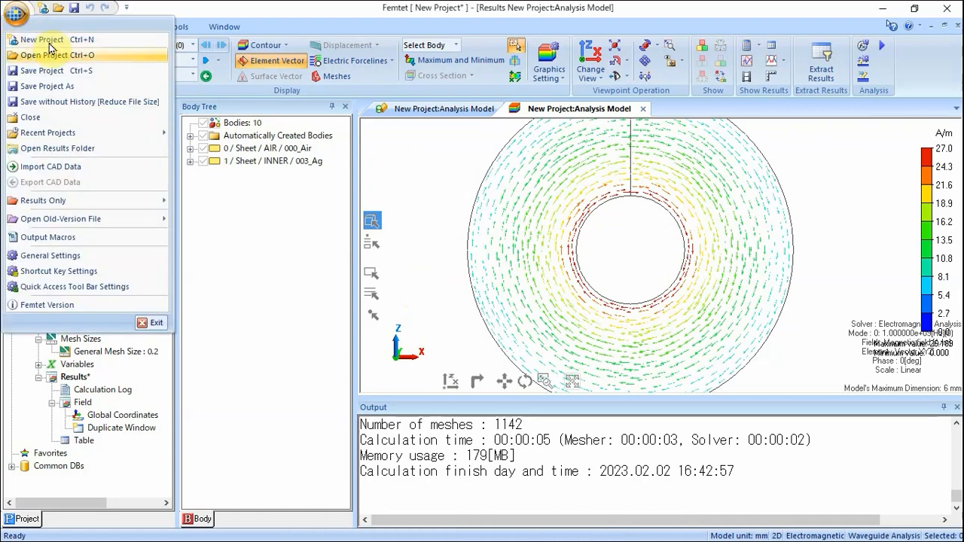